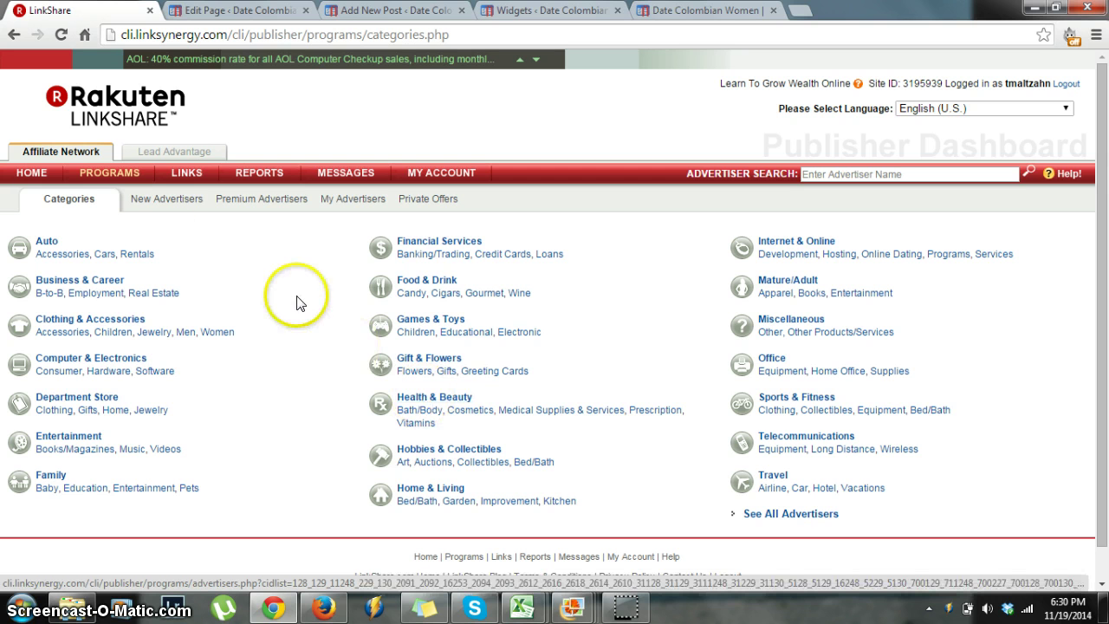
# Load the My Advertisers list in LinkShare, then switch to the live Date Colombian Women site
pyautogui.moveTo(98, 169)
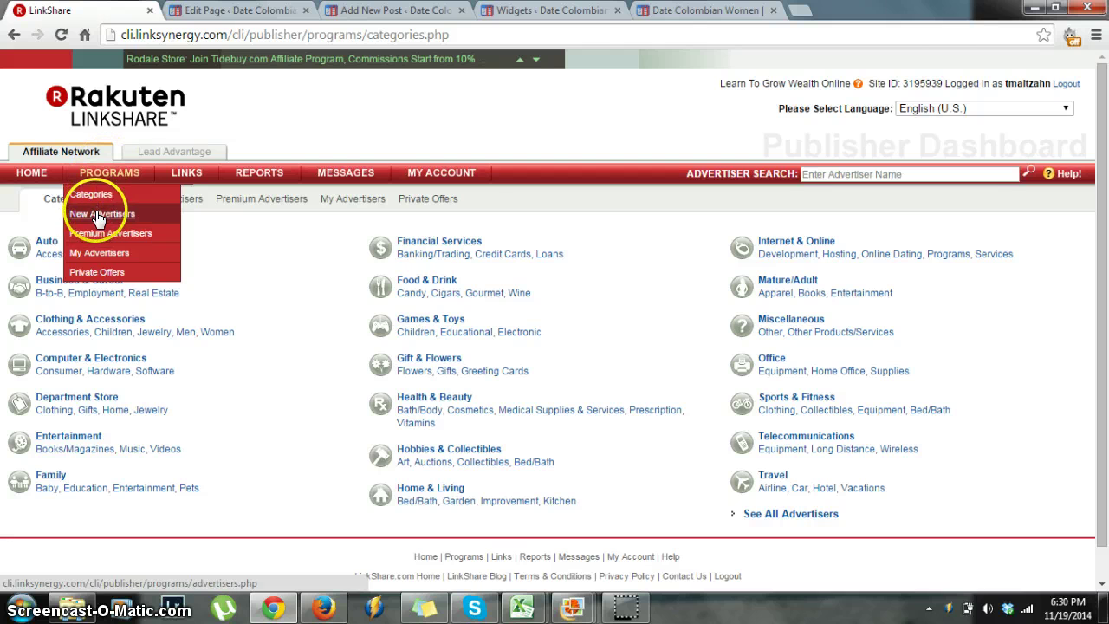
pyautogui.click(95, 252)
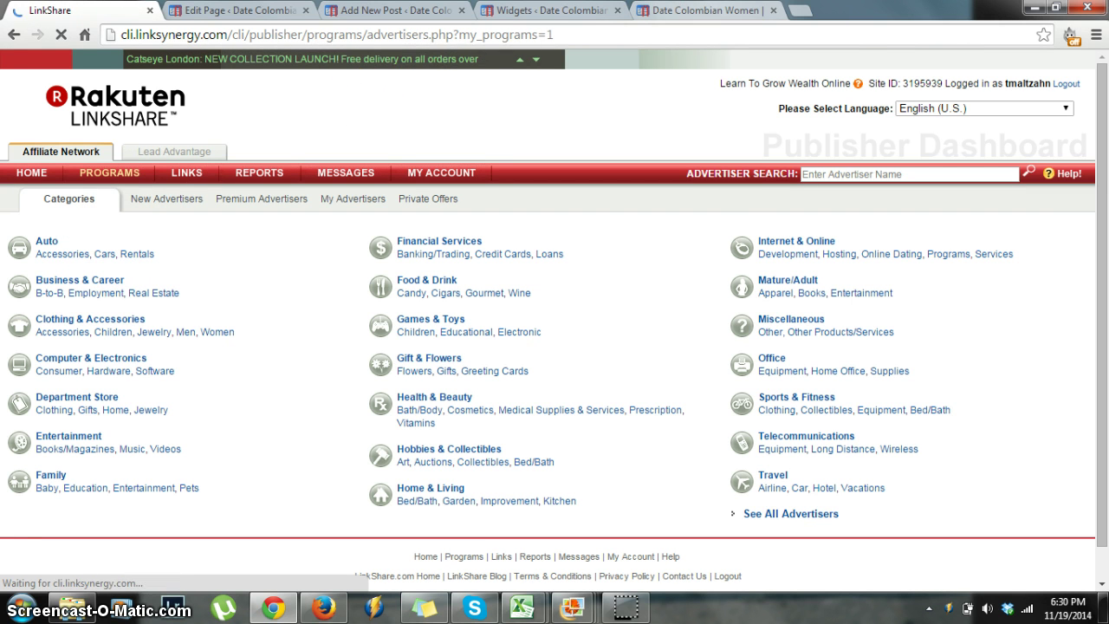
pyautogui.click(706, 10)
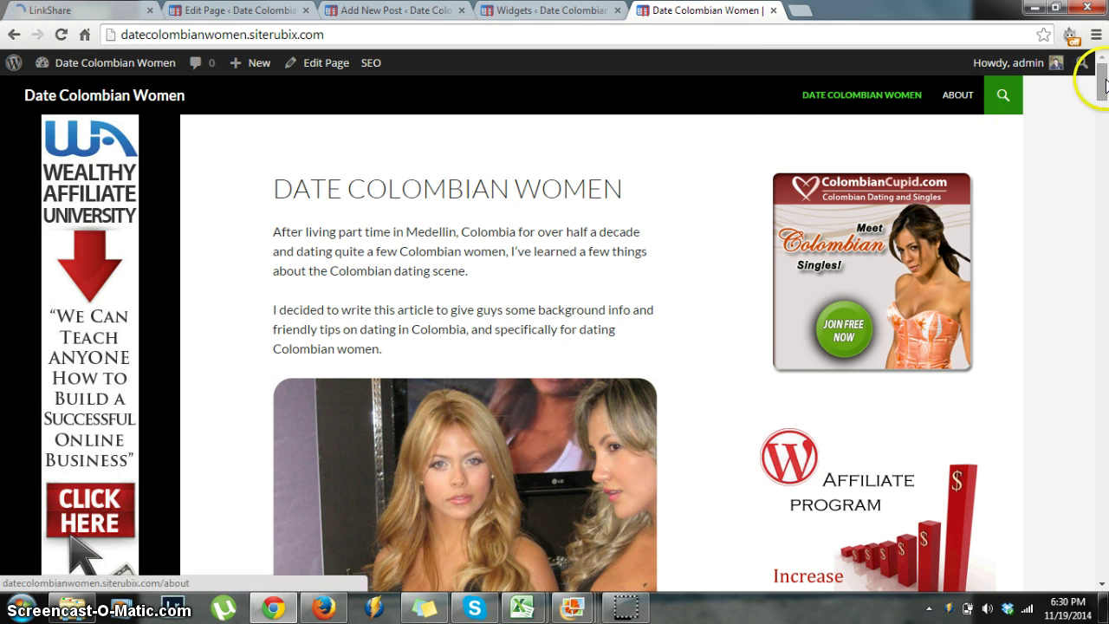
# Scroll the live site down until the sidebar's LinkShare and eBay banners appear
pyautogui.moveTo(1105, 82); pyautogui.dragTo(1105, 256)
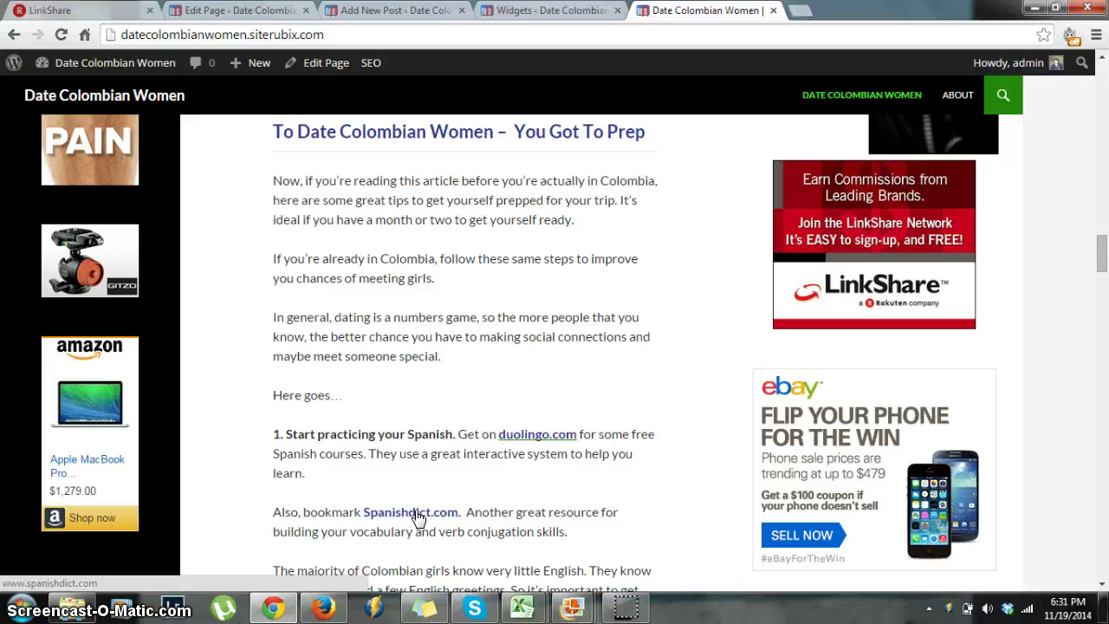
# Scroll further down to the 'Get signed up' tip linking to ColombianCupid.com
pyautogui.click(1103, 248)
pyautogui.moveTo(1104, 248); pyautogui.dragTo(1106, 265)
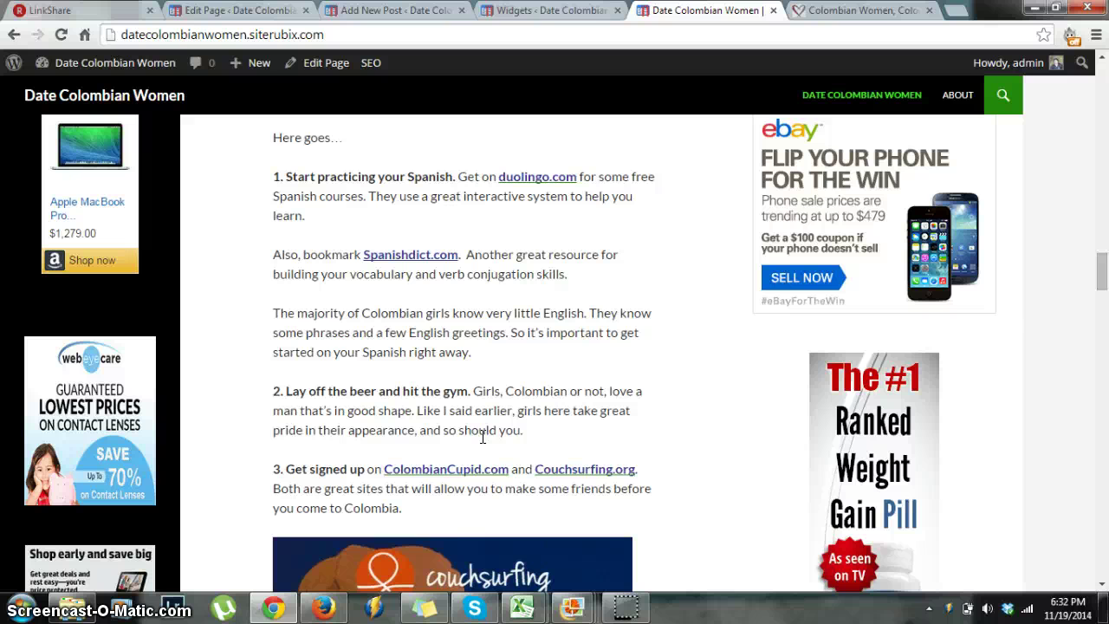
# View the ColombianCupid signup page, close that tab, and return to the page editor
pyautogui.click(557, 367)
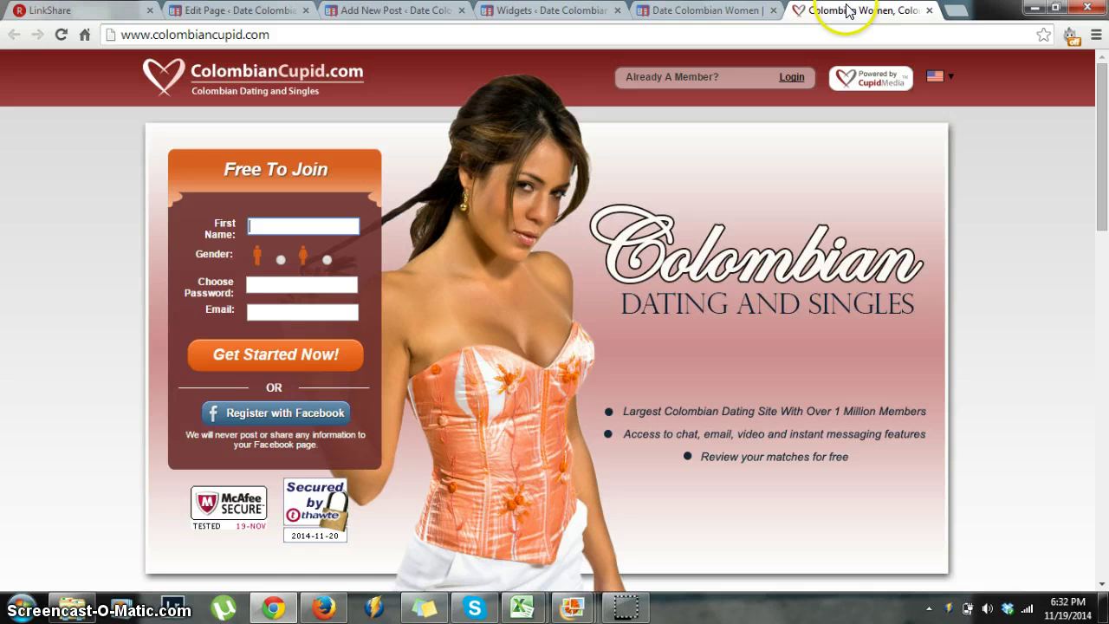
pyautogui.click(929, 10)
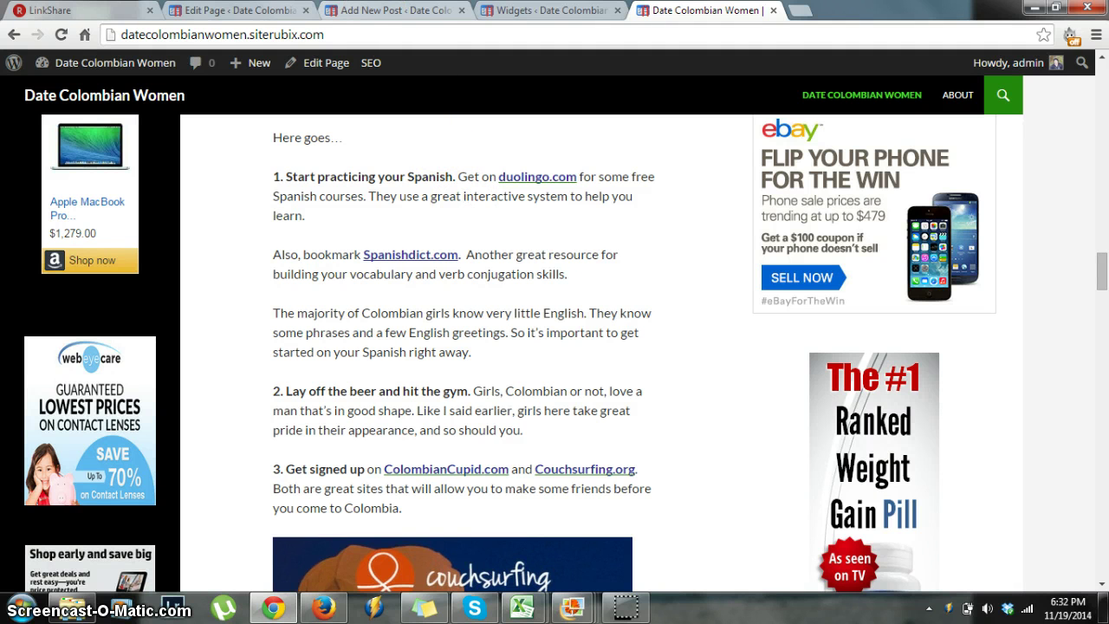
pyautogui.click(234, 9)
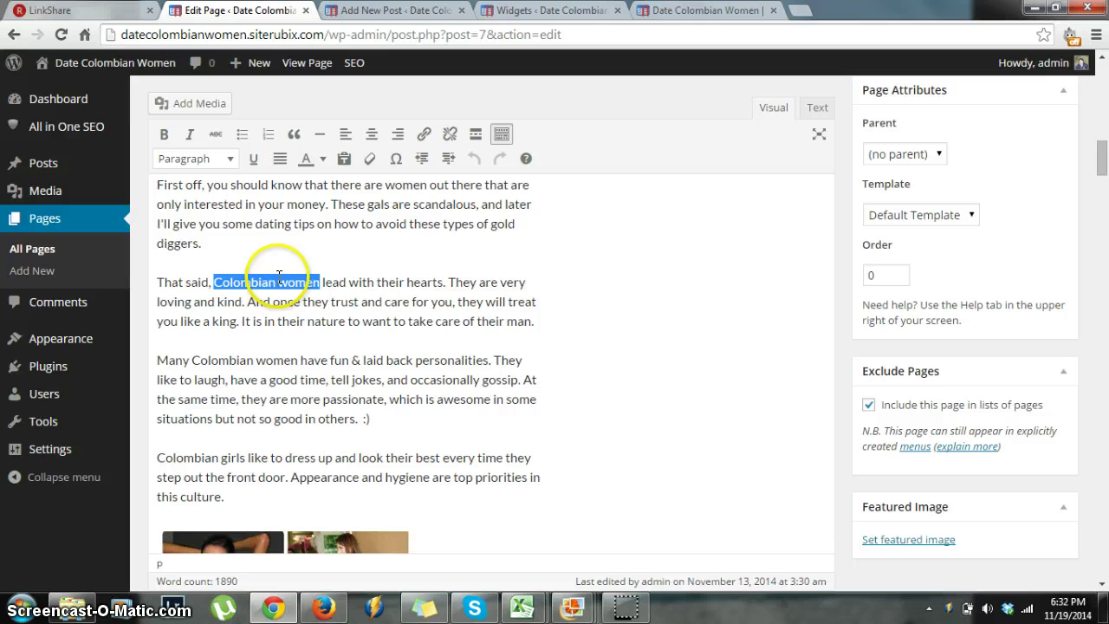
# Select 'Colombian women', tick 'Open link in a new window/tab', cancel, and return to the live site
pyautogui.click(333, 281)
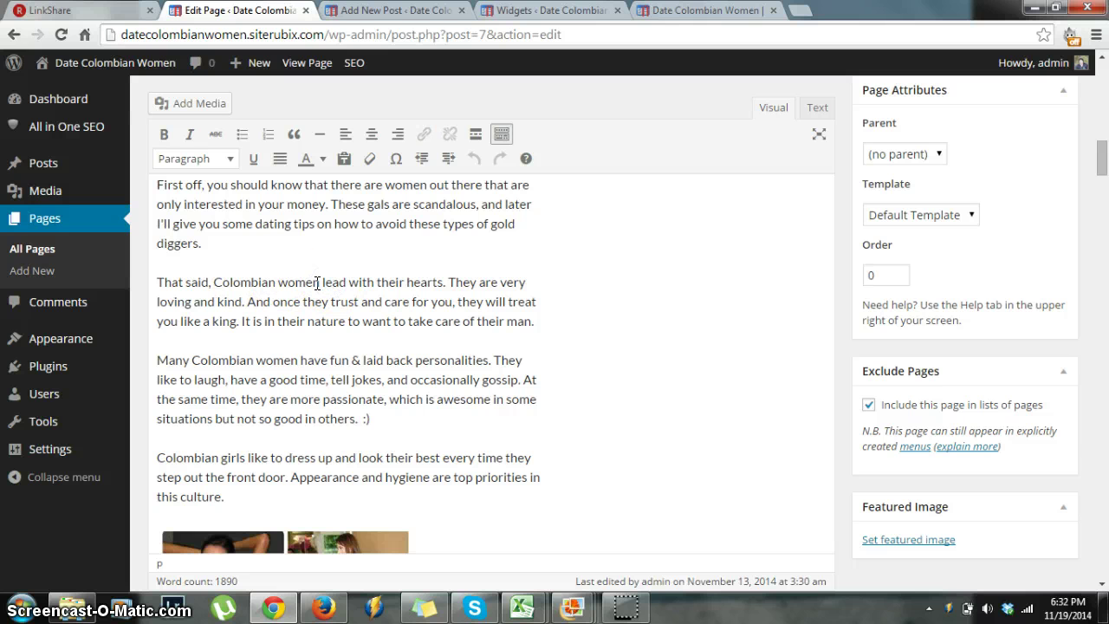
pyautogui.moveTo(311, 281); pyautogui.dragTo(211, 282)
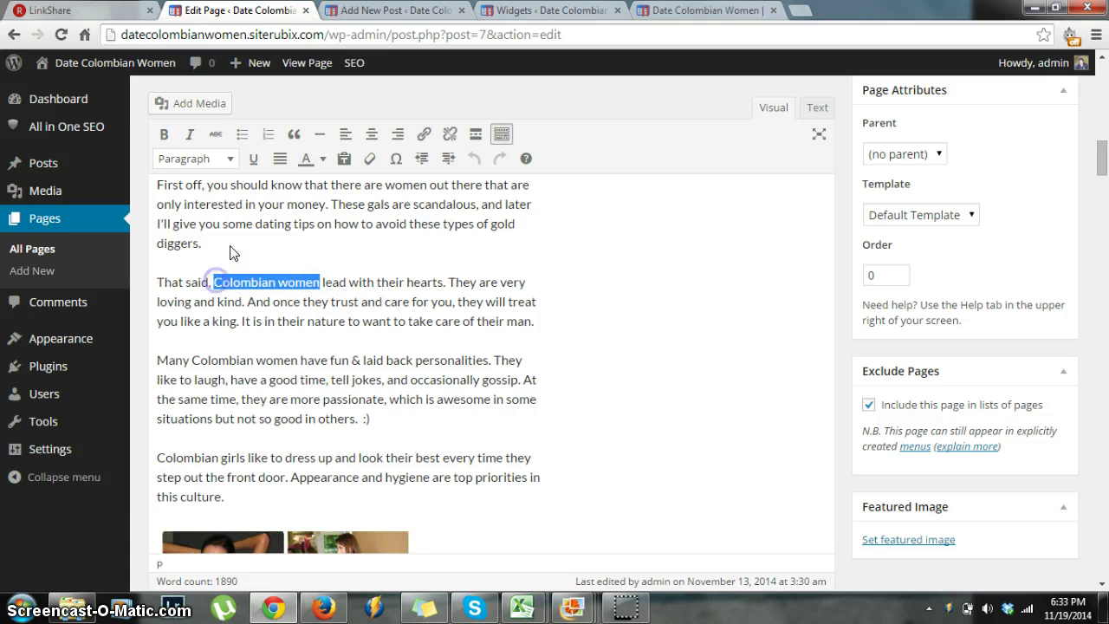
pyautogui.click(424, 137)
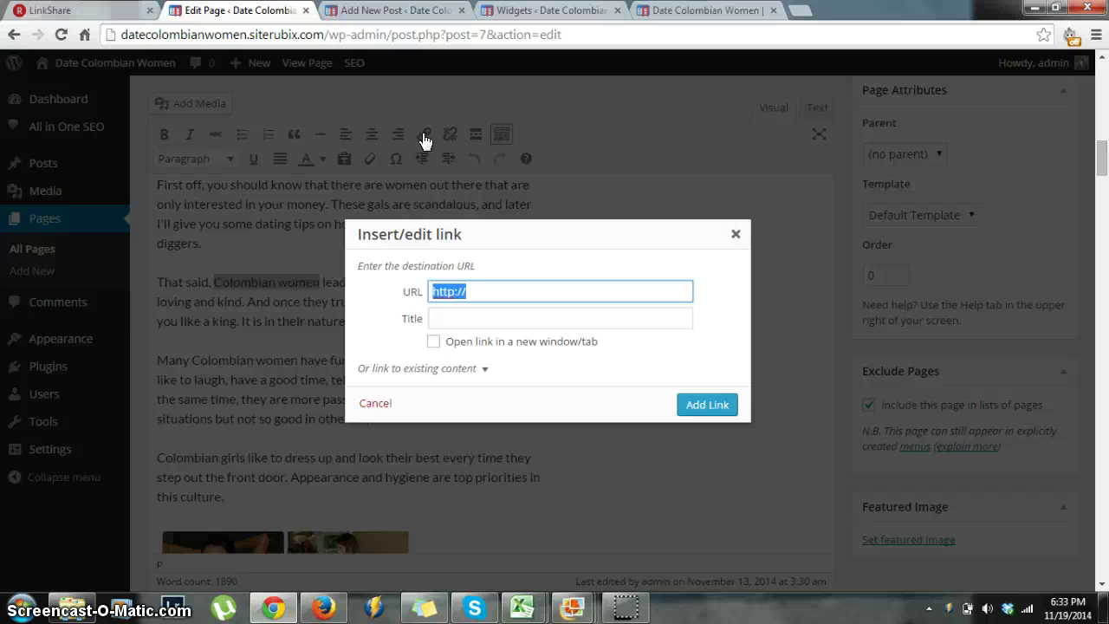
pyautogui.click(433, 343)
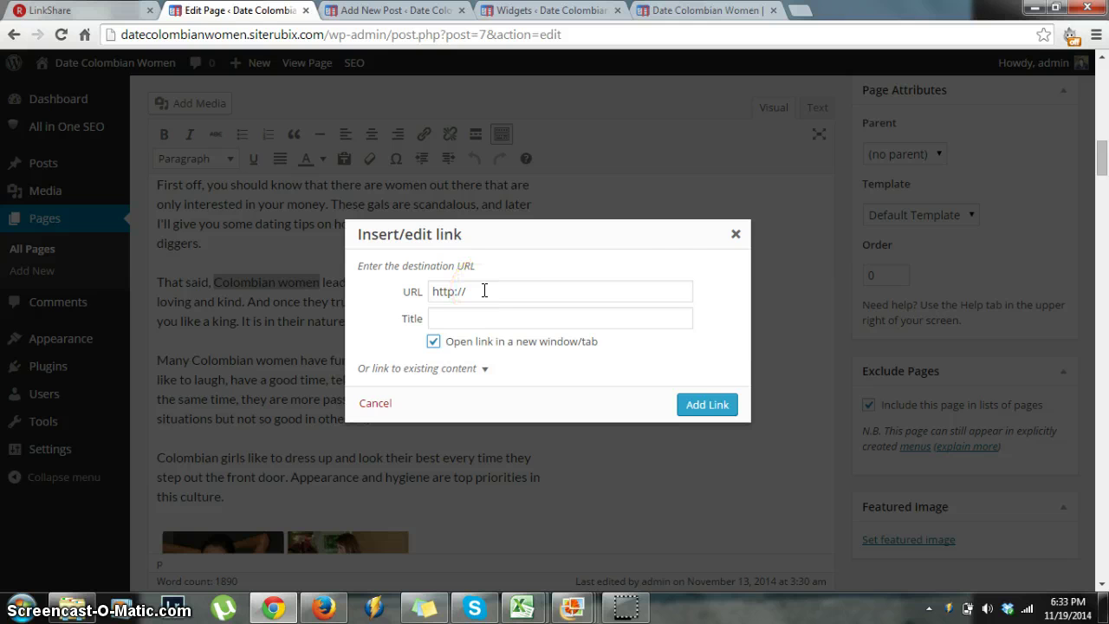
pyautogui.click(736, 236)
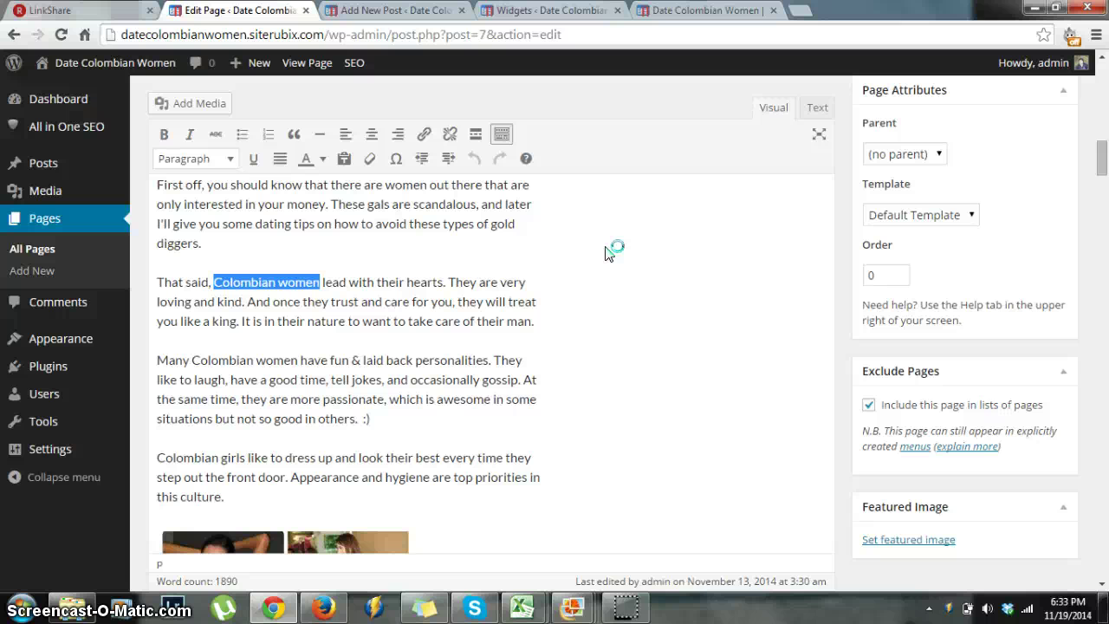
pyautogui.click(702, 10)
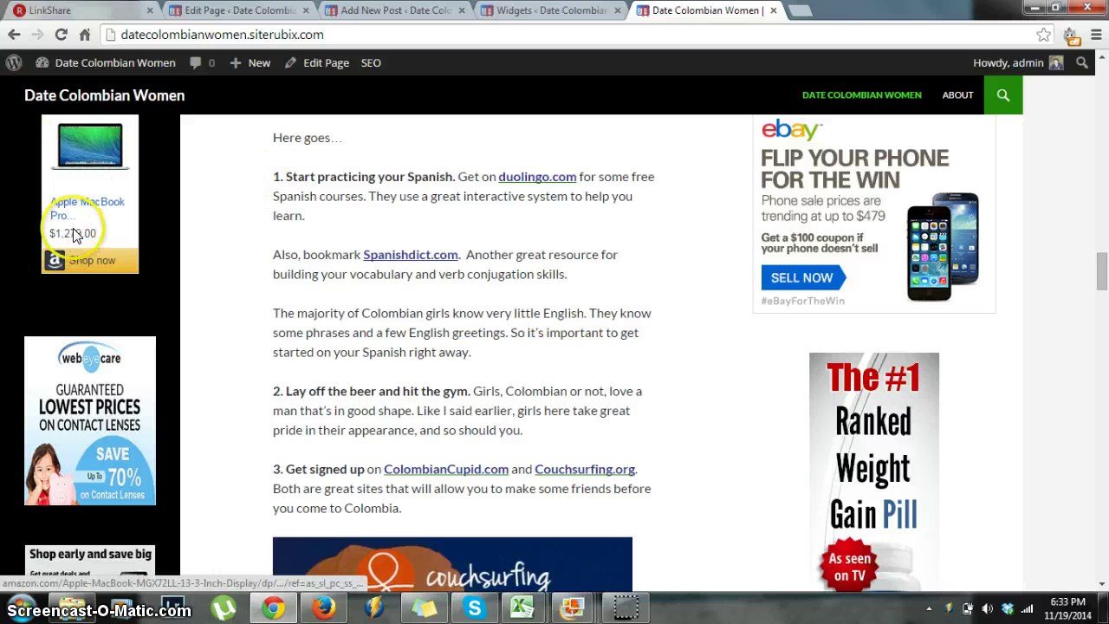
# On the Widgets page, drag a Text widget from Available Widgets to the bottom of the Content Sidebar
pyautogui.click(516, 9)
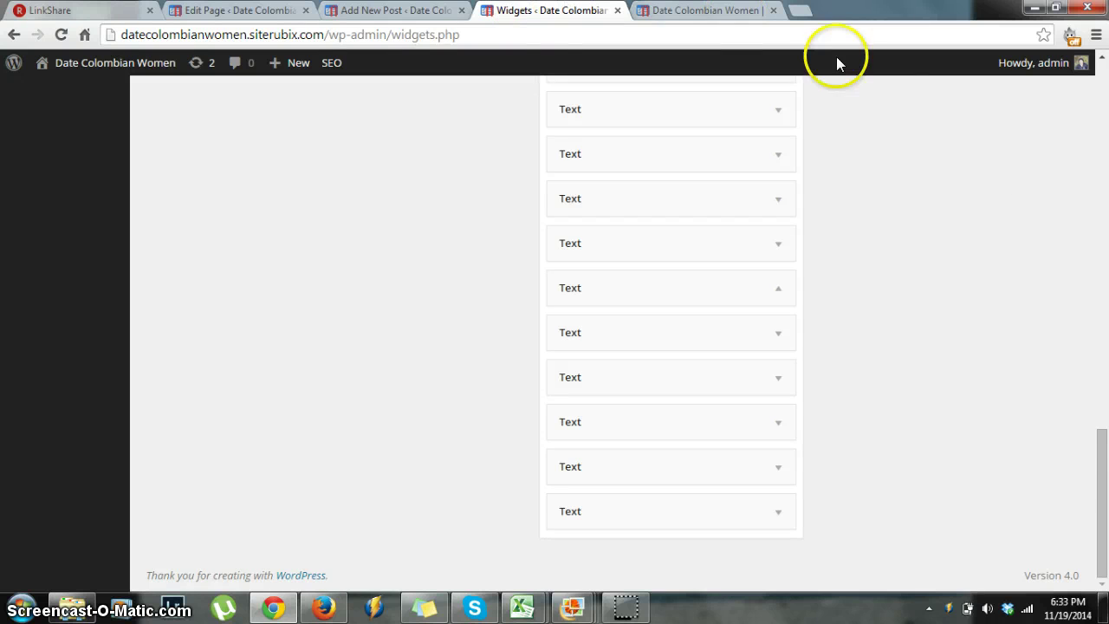
pyautogui.moveTo(1105, 468); pyautogui.dragTo(1102, 176)
pyautogui.moveTo(253, 398); pyautogui.dragTo(614, 593)
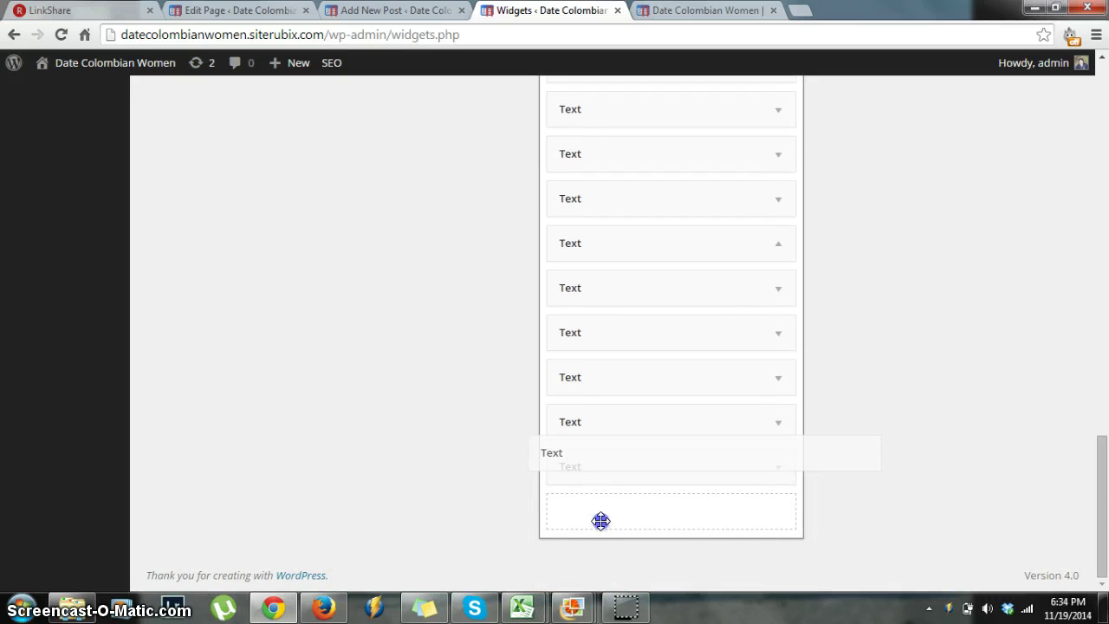
pyautogui.moveTo(600, 520); pyautogui.dragTo(630, 539)
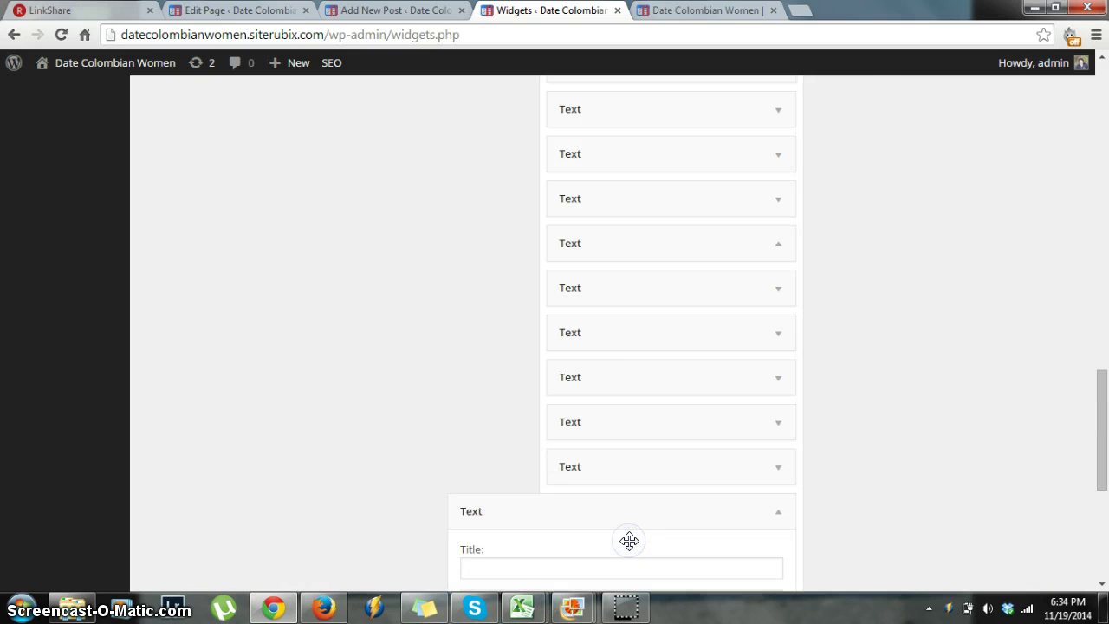
pyautogui.click(289, 155)
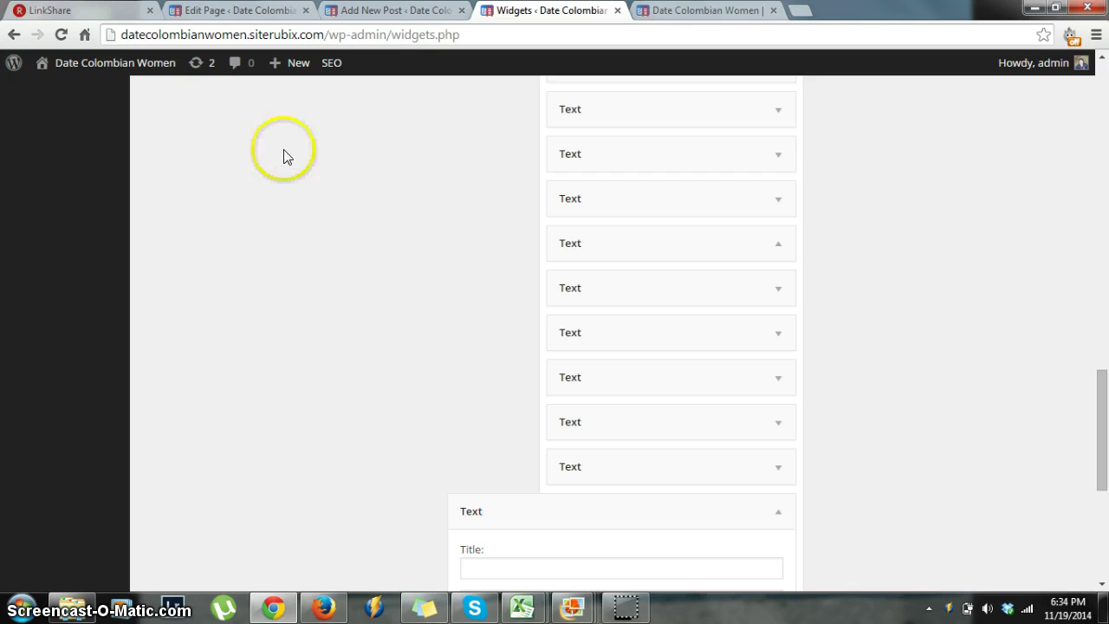
# Review BookVIP's link types (8 text/email, 15 banners), opening the text links, then return to the site
pyautogui.click(74, 15)
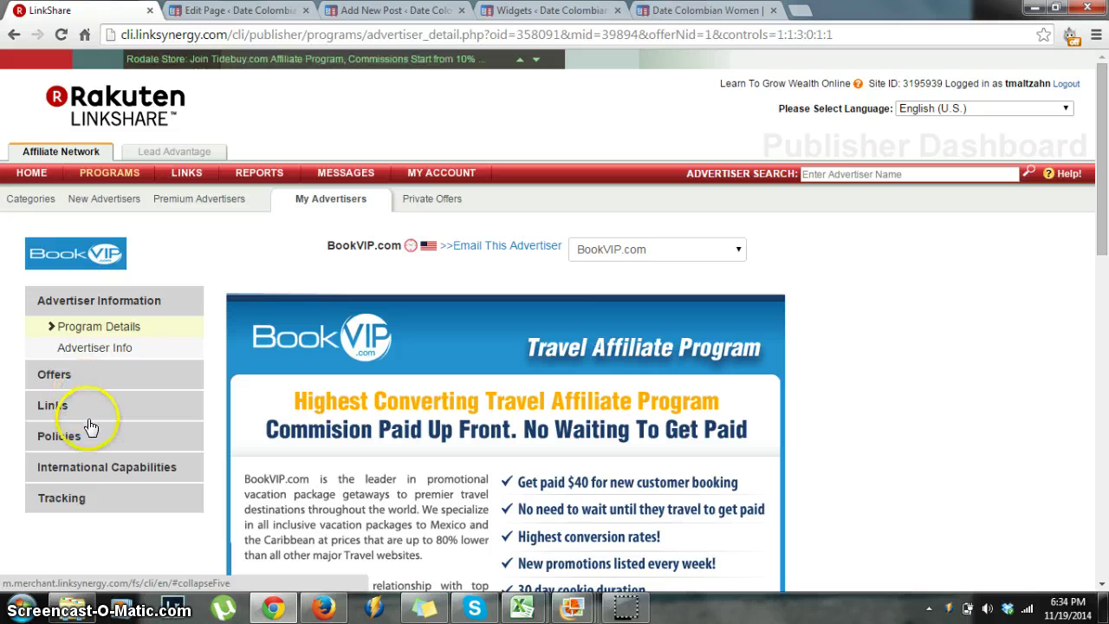
pyautogui.click(56, 407)
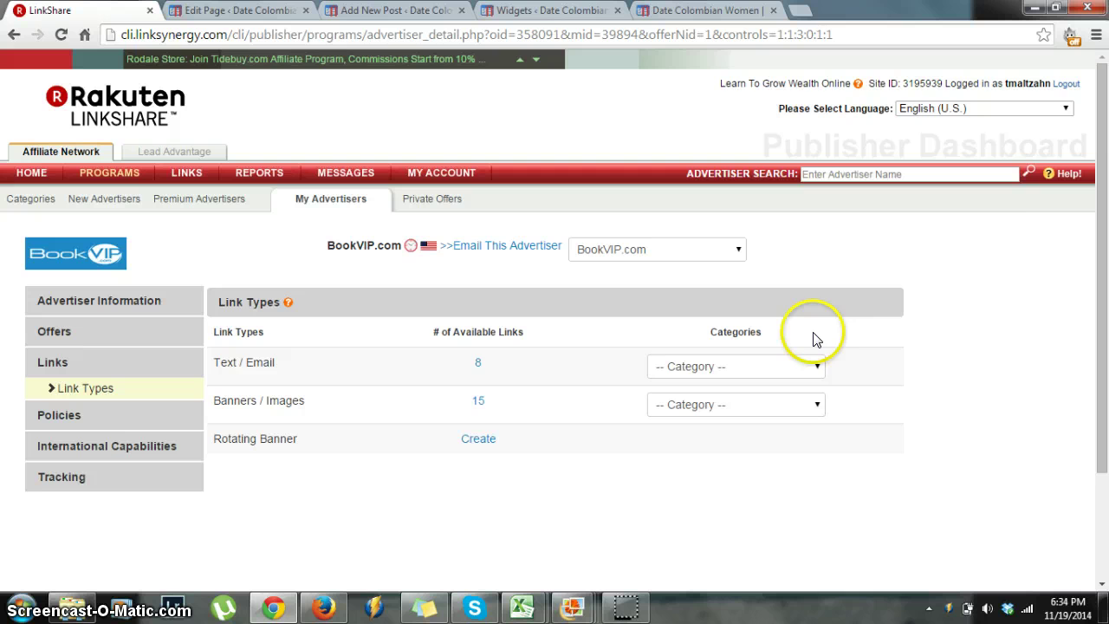
pyautogui.scroll(-1, 1089, 234)
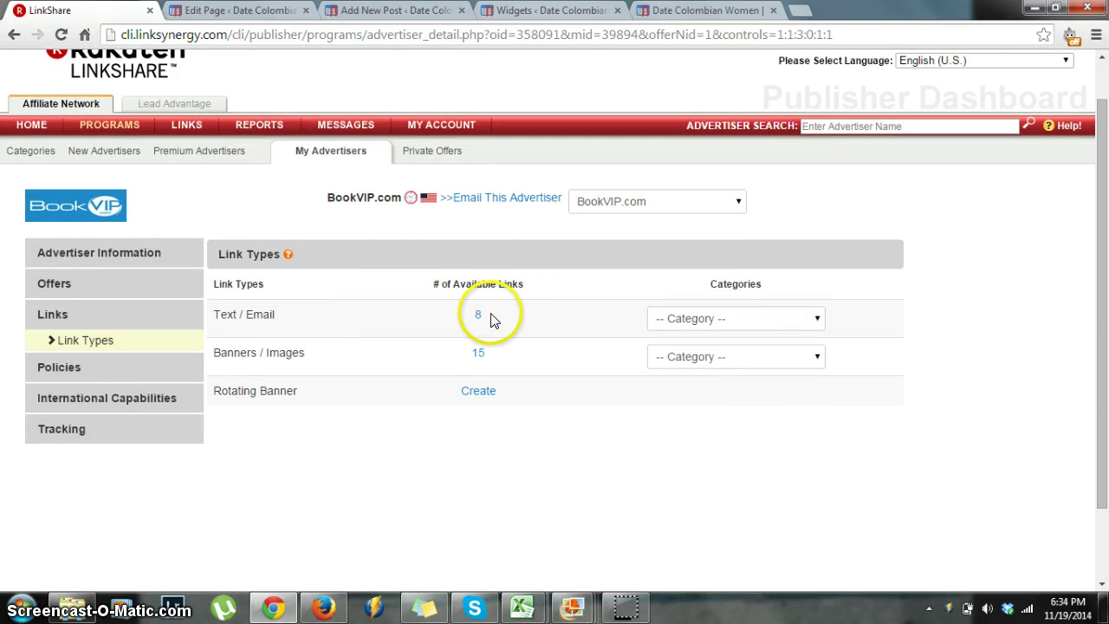
pyautogui.click(479, 317)
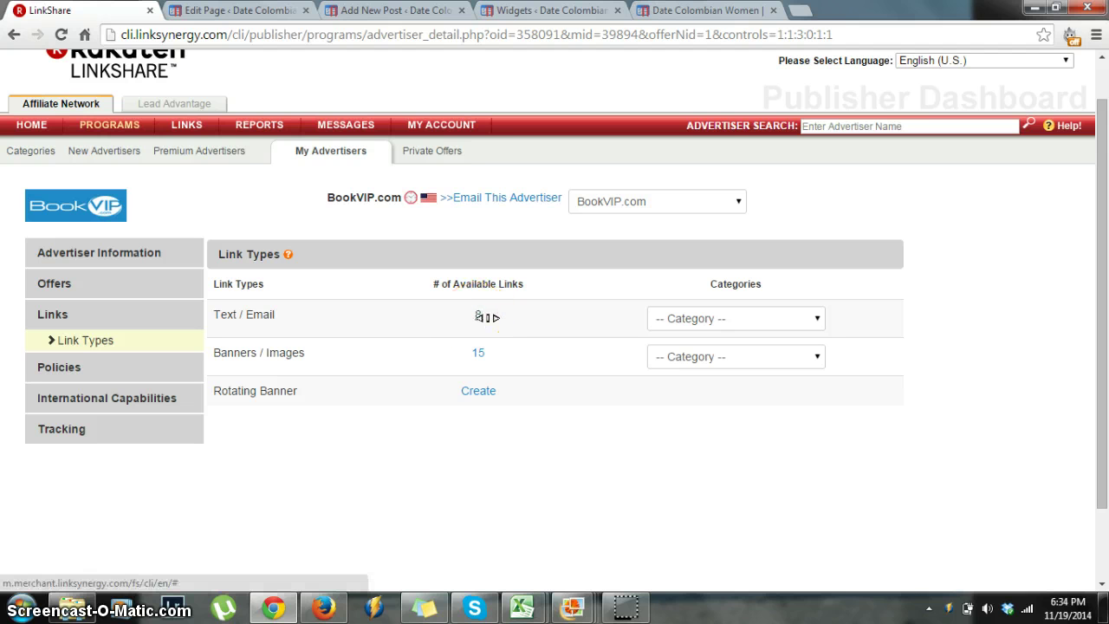
pyautogui.click(668, 12)
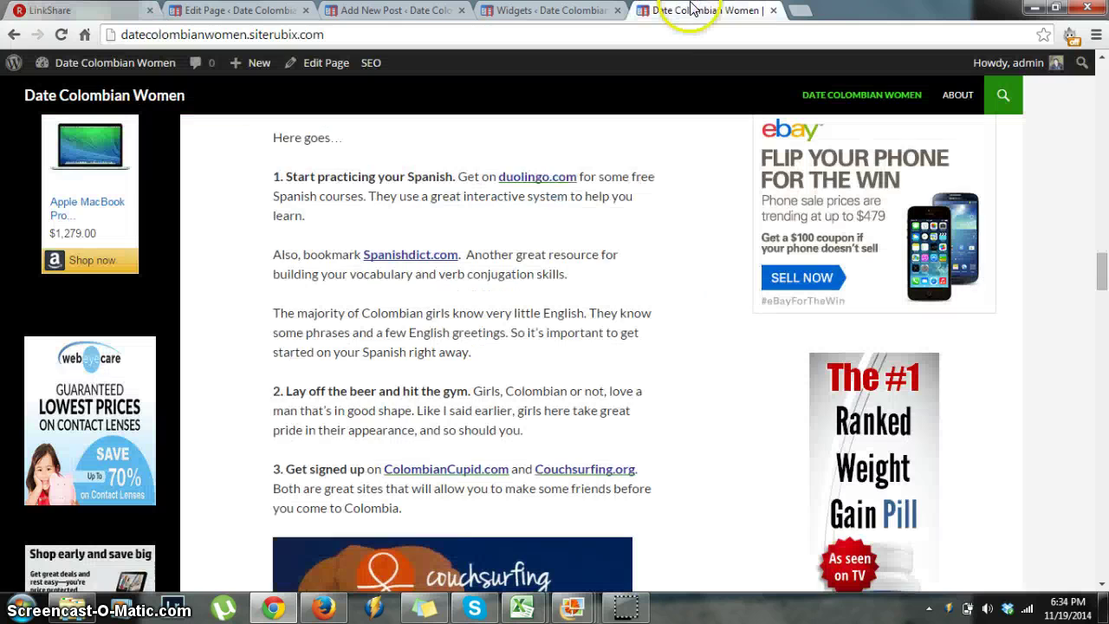
# Select 'Colombian women' in the page editor, then return to BookVIP's link types page
pyautogui.click(230, 11)
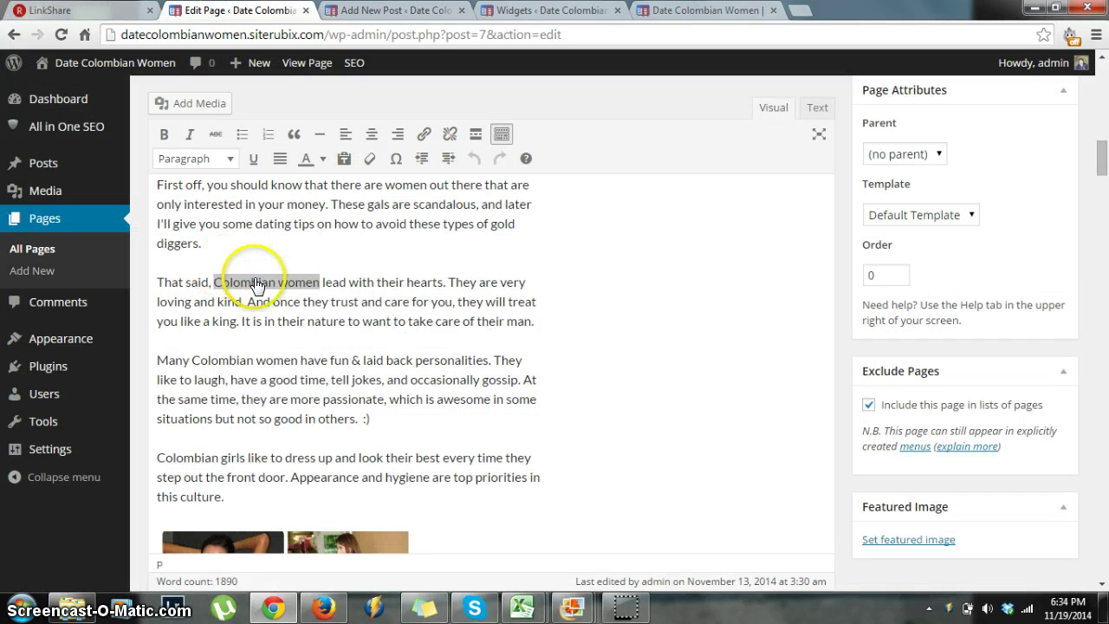
pyautogui.moveTo(214, 282); pyautogui.dragTo(320, 283)
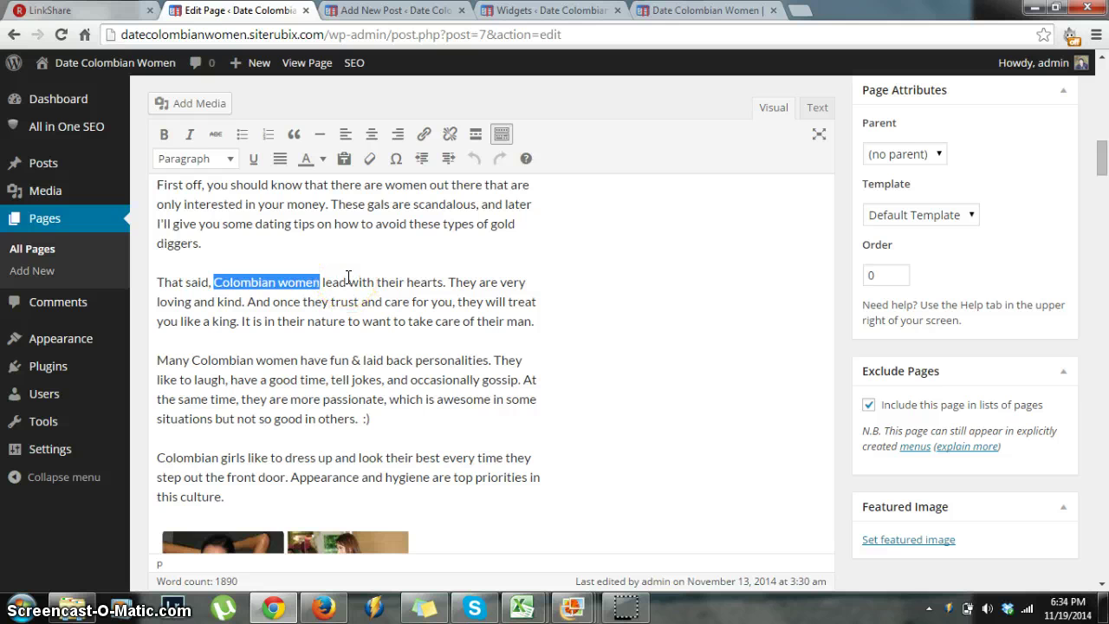
pyautogui.click(69, 10)
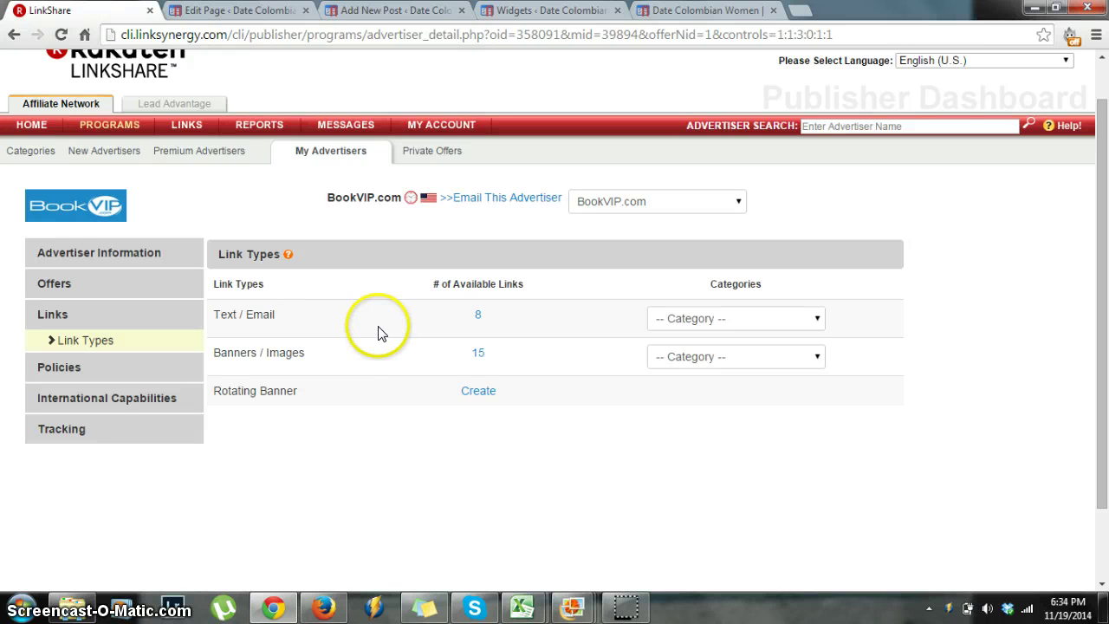
# Load BookVIP's 15 banner and image links, then return to the Add New Post draft
pyautogui.click(478, 356)
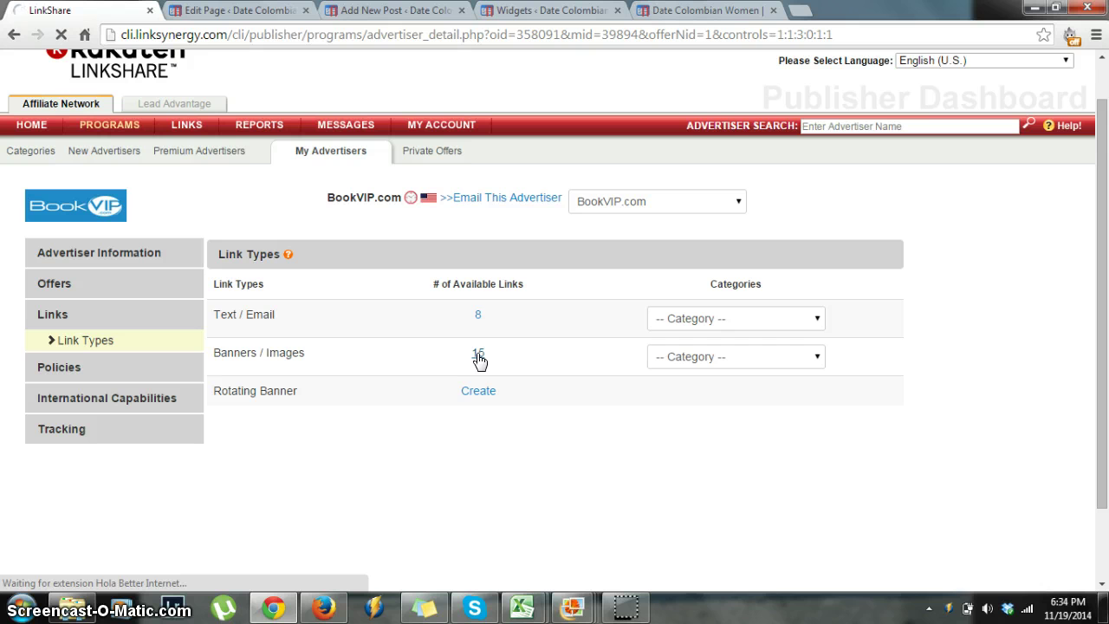
pyautogui.click(435, 355)
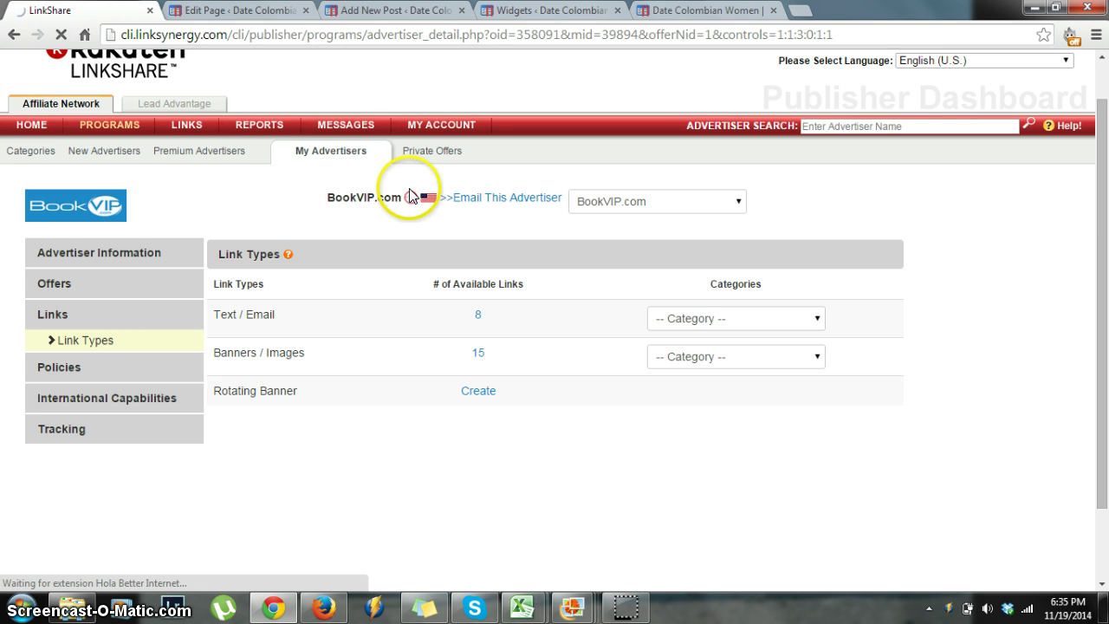
pyautogui.click(404, 10)
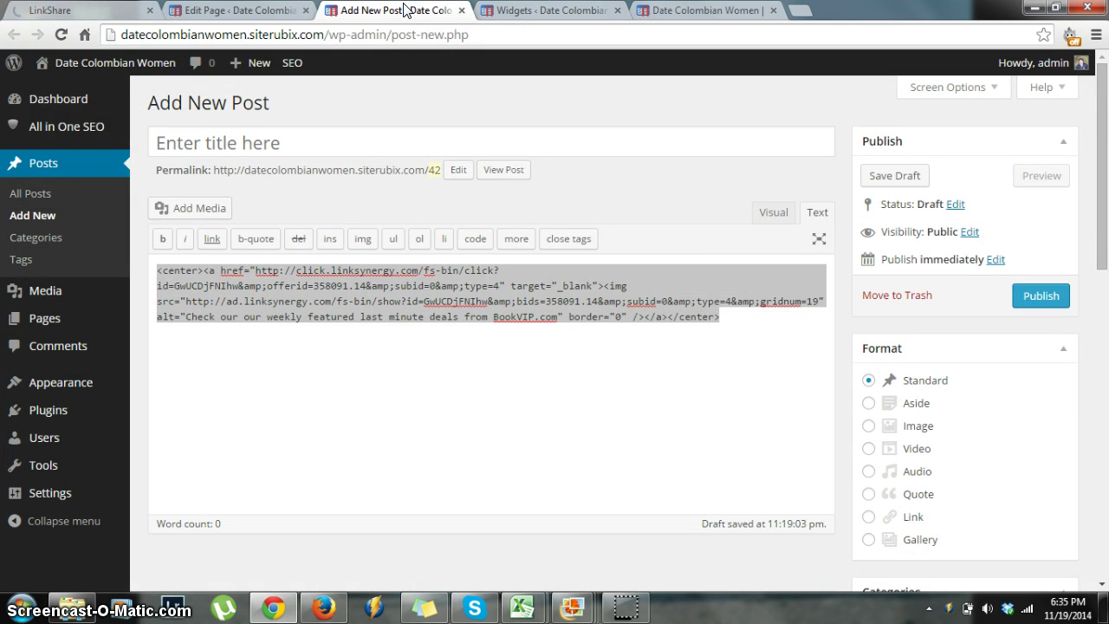
# Delete all of the old banner code from the draft post's text editor
pyautogui.click(708, 313)
pyautogui.hotkey('ctrl', 'a')
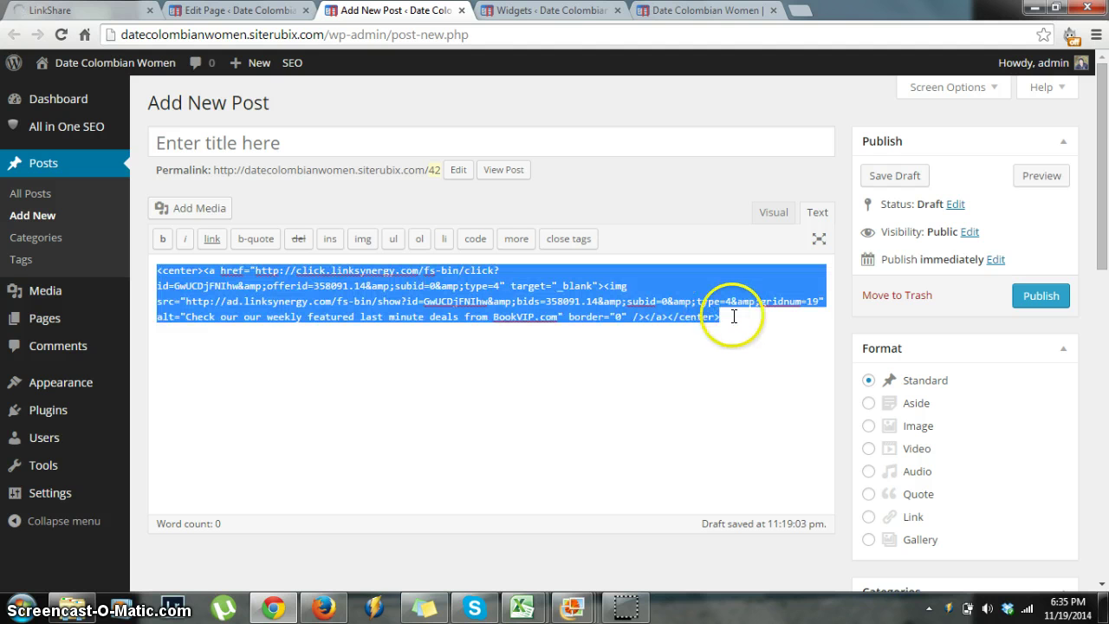
pyautogui.press('Delete')
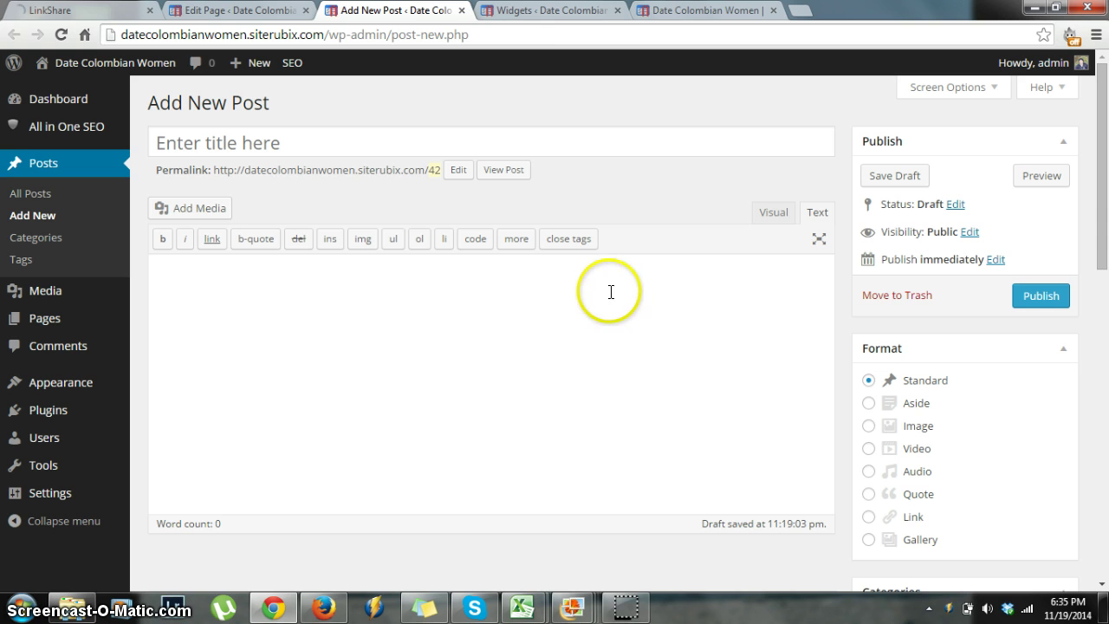
# Pass through the Widgets and Edit Page tabs back to BookVIP's 15 banner links in LinkShare
pyautogui.click(555, 12)
pyautogui.click(208, 9)
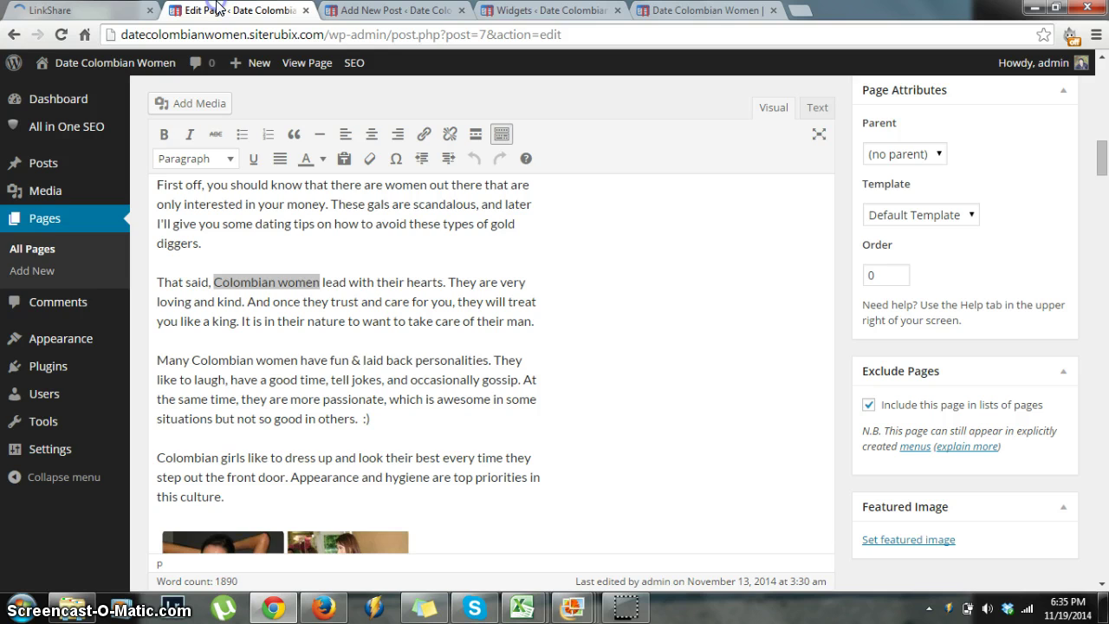
pyautogui.click(82, 9)
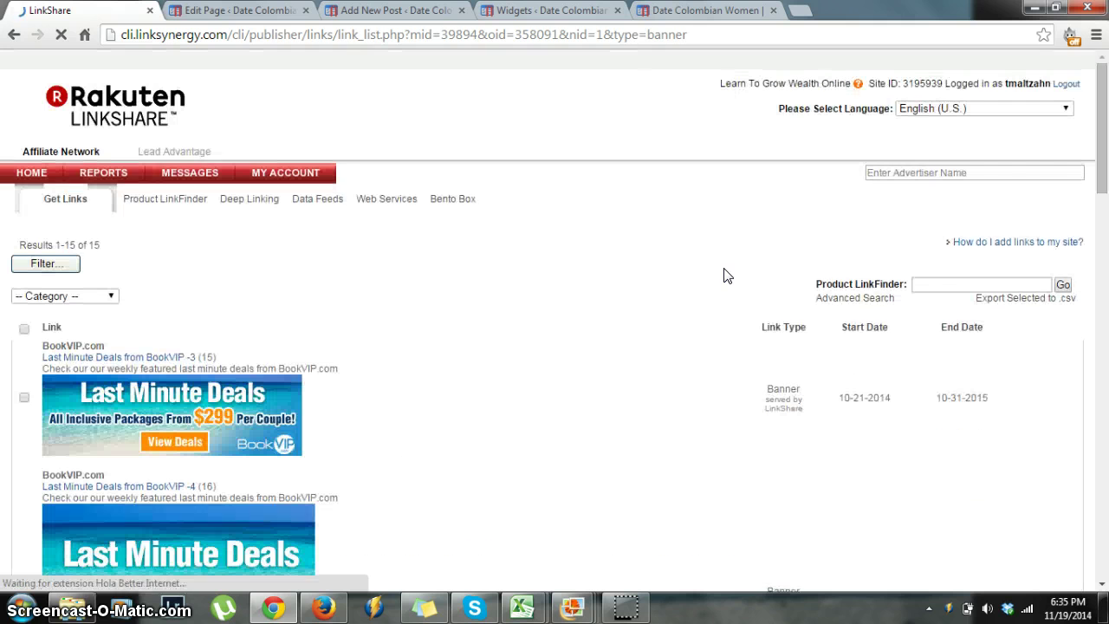
# Copy the link code for the tall 'Last Minute Deals from BookVIP -2' banner
pyautogui.moveTo(1100, 121); pyautogui.dragTo(1104, 243)
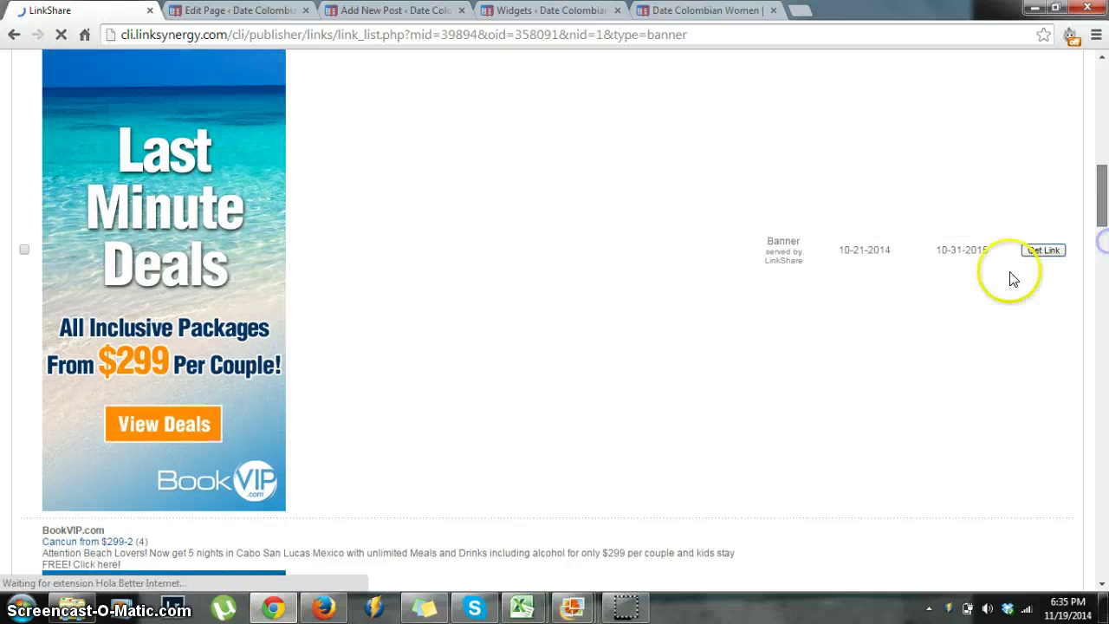
pyautogui.click(1039, 255)
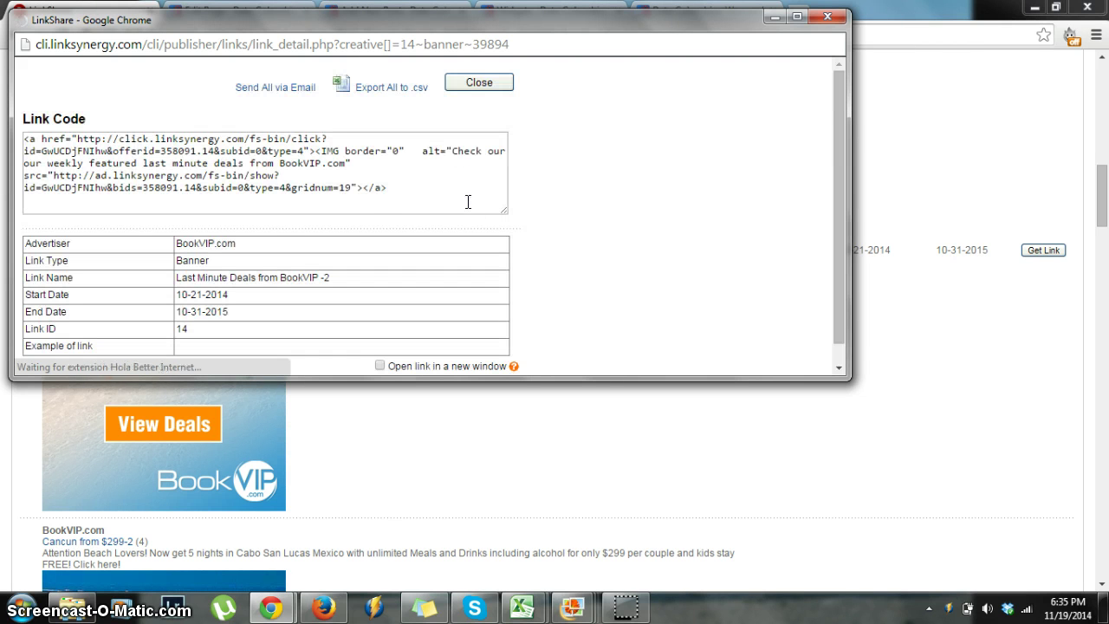
pyautogui.click(396, 188)
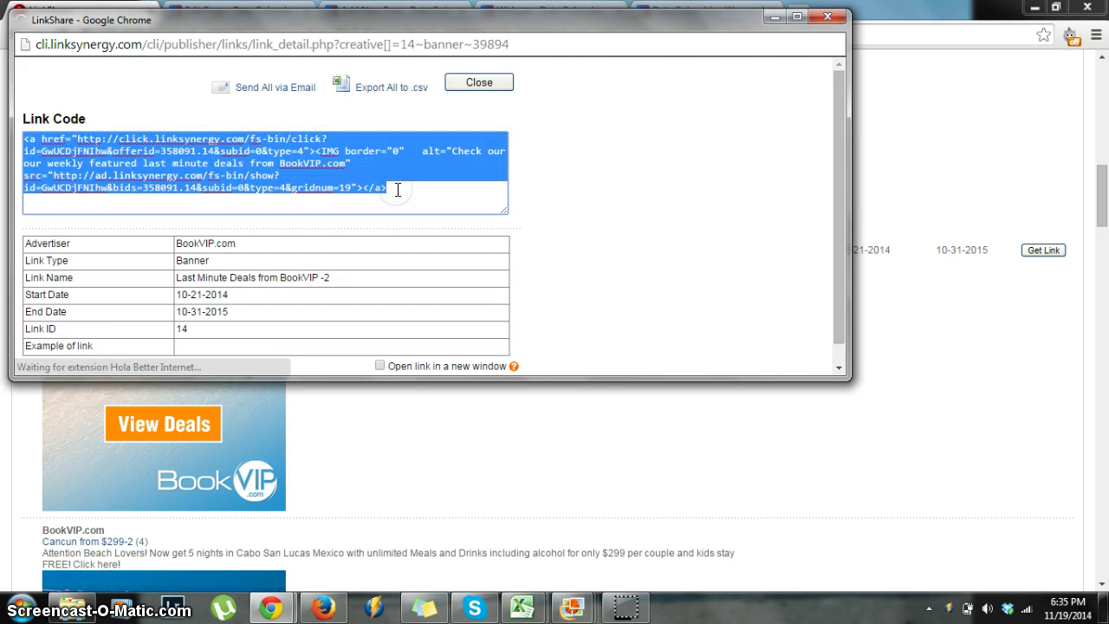
pyautogui.click(372, 192)
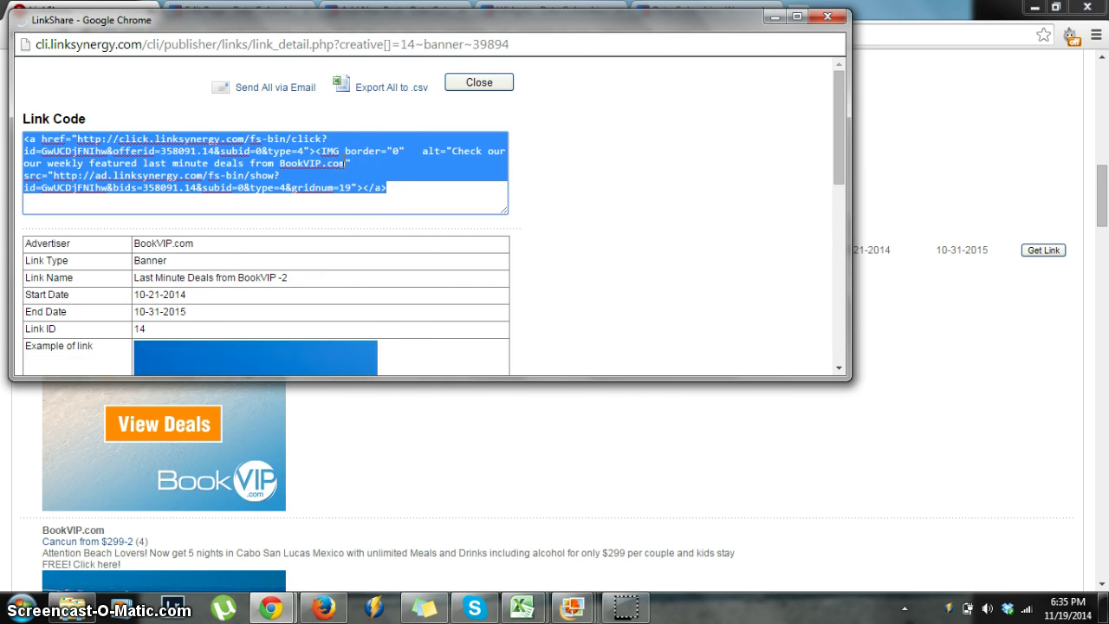
pyautogui.rightClick(344, 163)
pyautogui.click(408, 239)
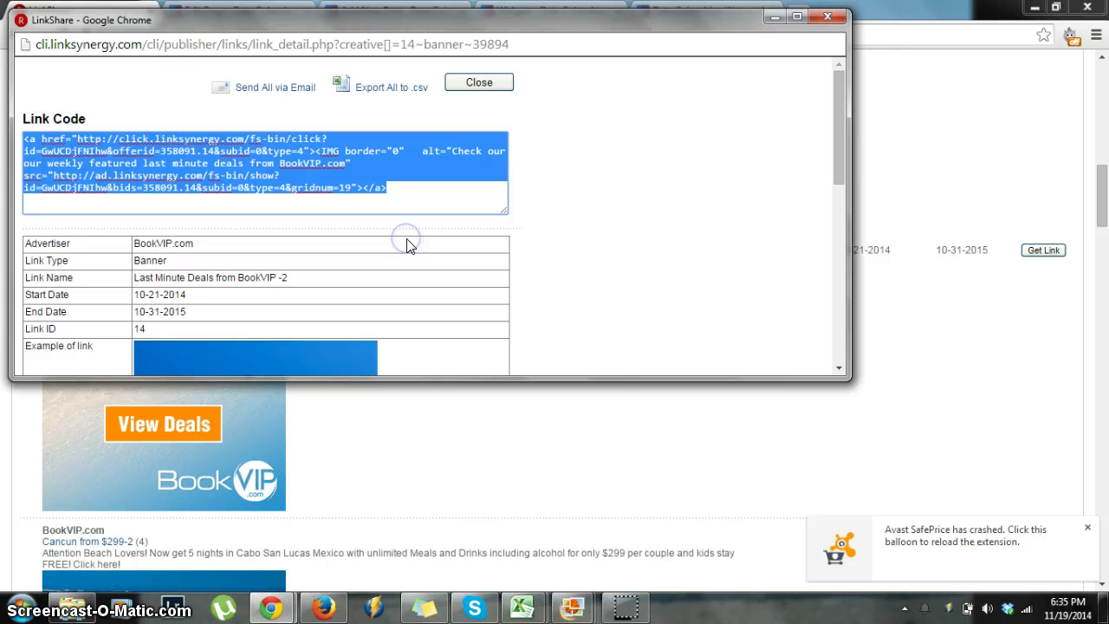
pyautogui.click(772, 15)
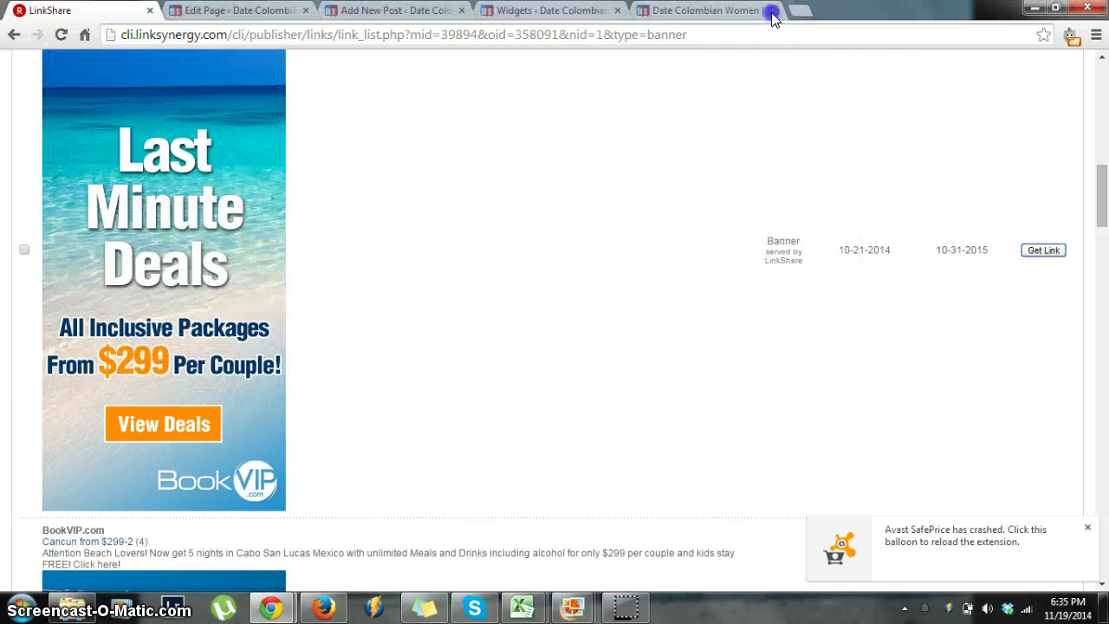
pyautogui.click(373, 160)
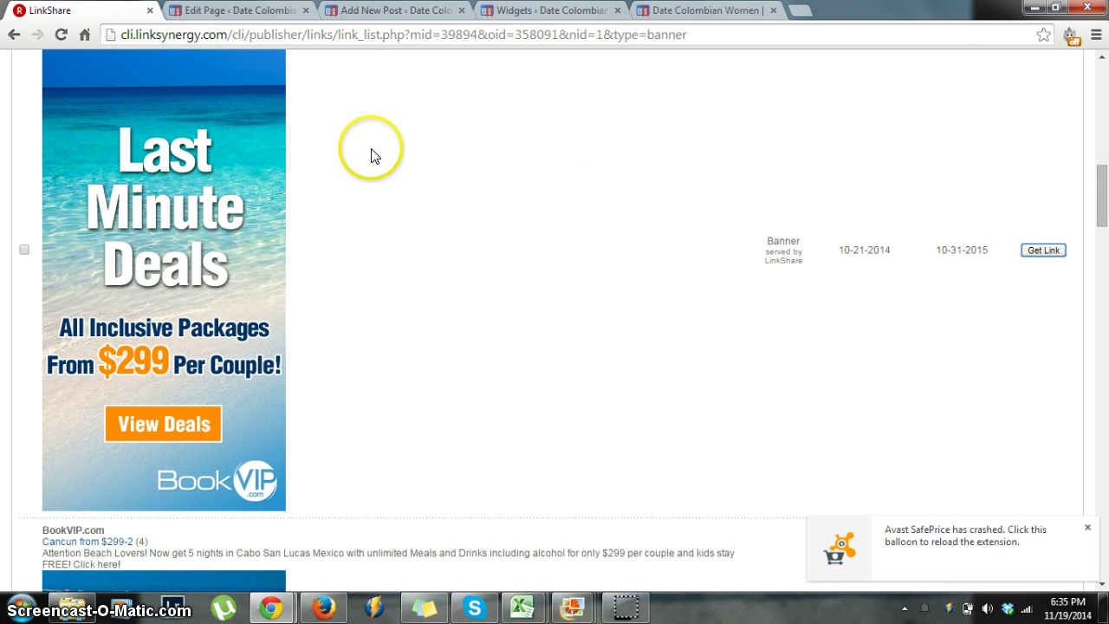
# Paste the copied BookVIP banner code at the start of the draft post's HTML
pyautogui.click(518, 10)
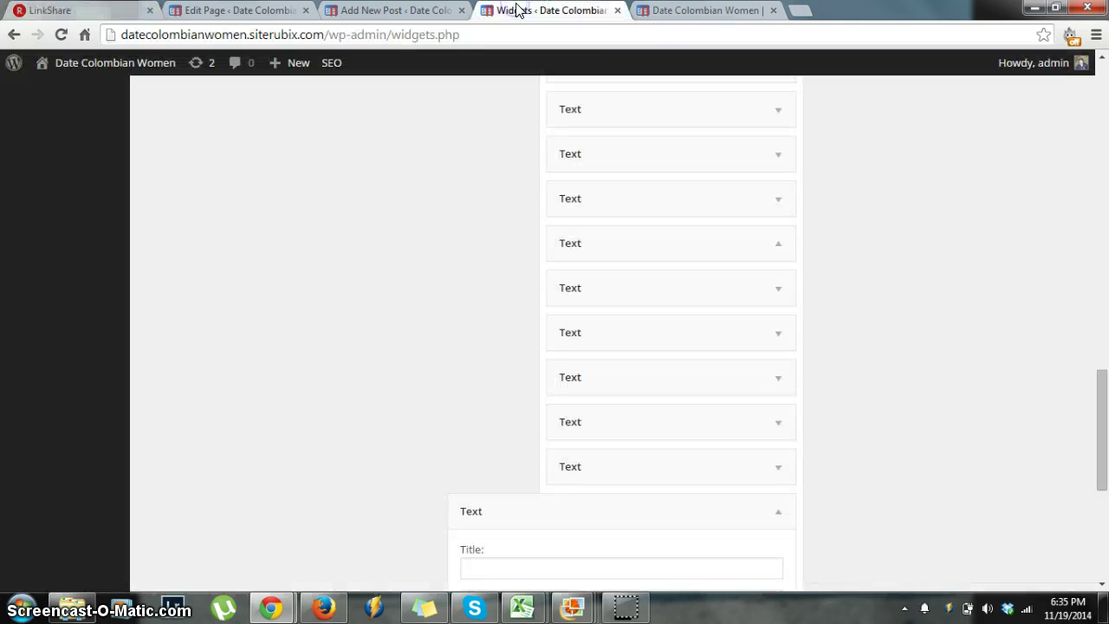
pyautogui.moveTo(1101, 408); pyautogui.dragTo(1102, 440)
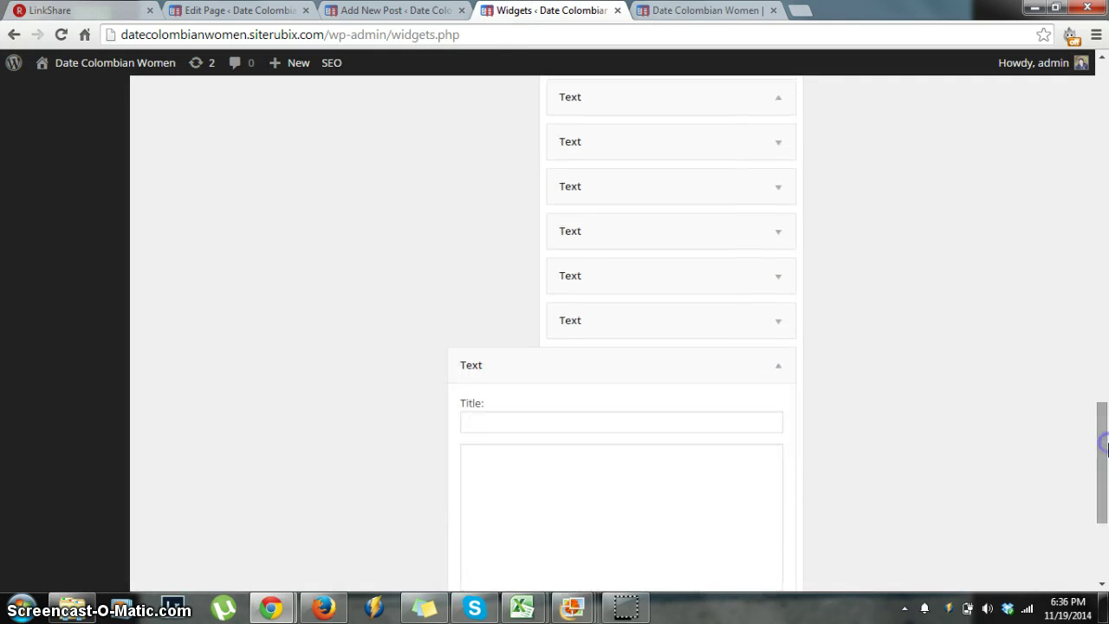
pyautogui.click(555, 478)
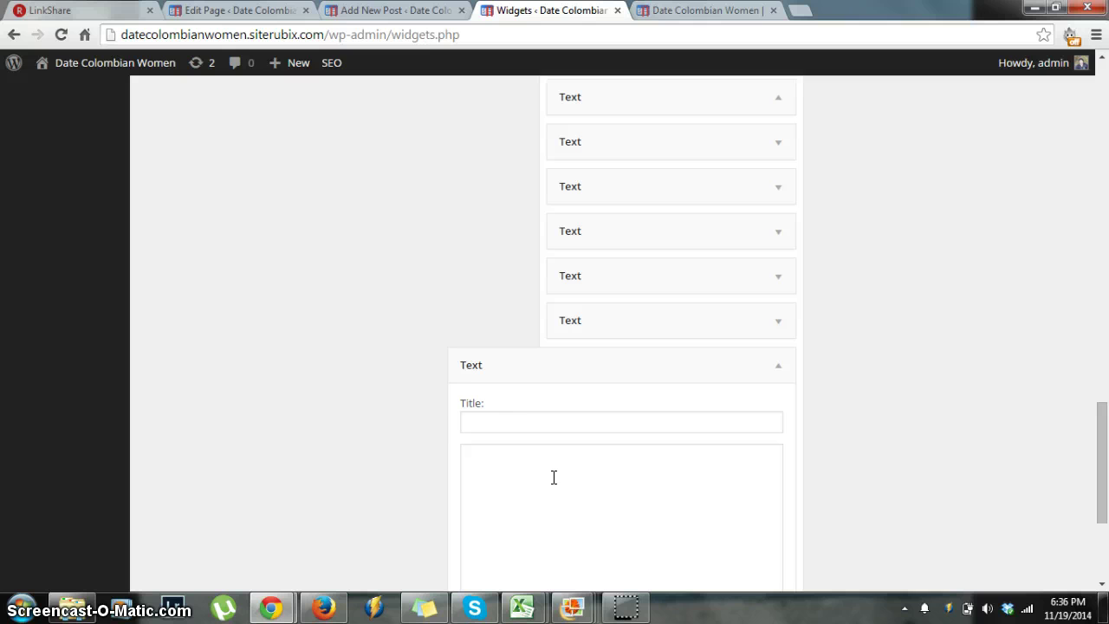
pyautogui.click(385, 14)
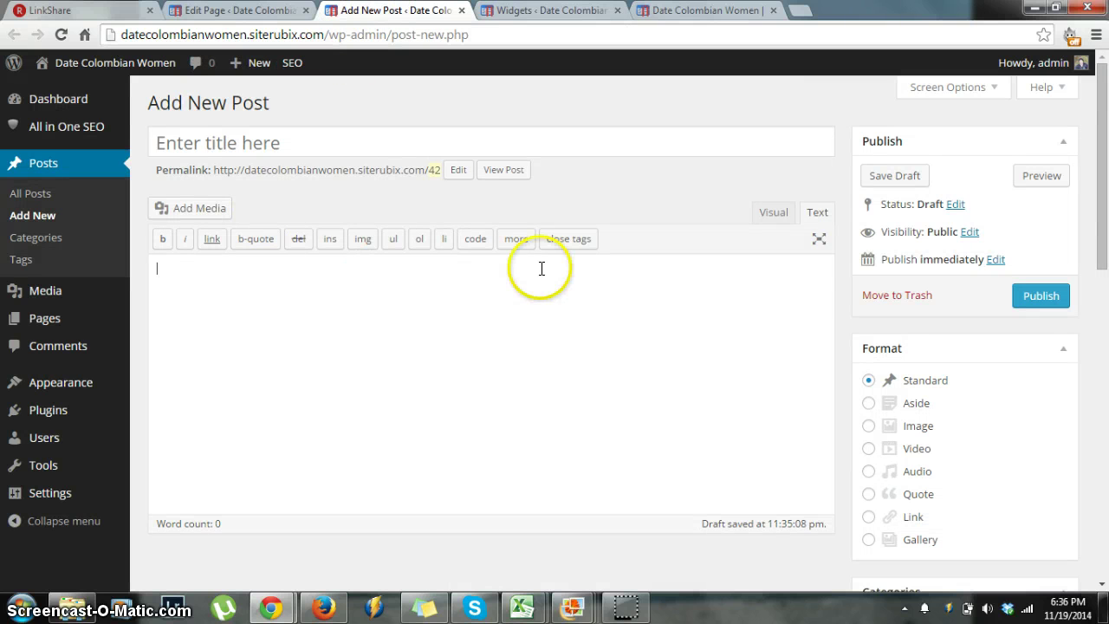
pyautogui.click(767, 211)
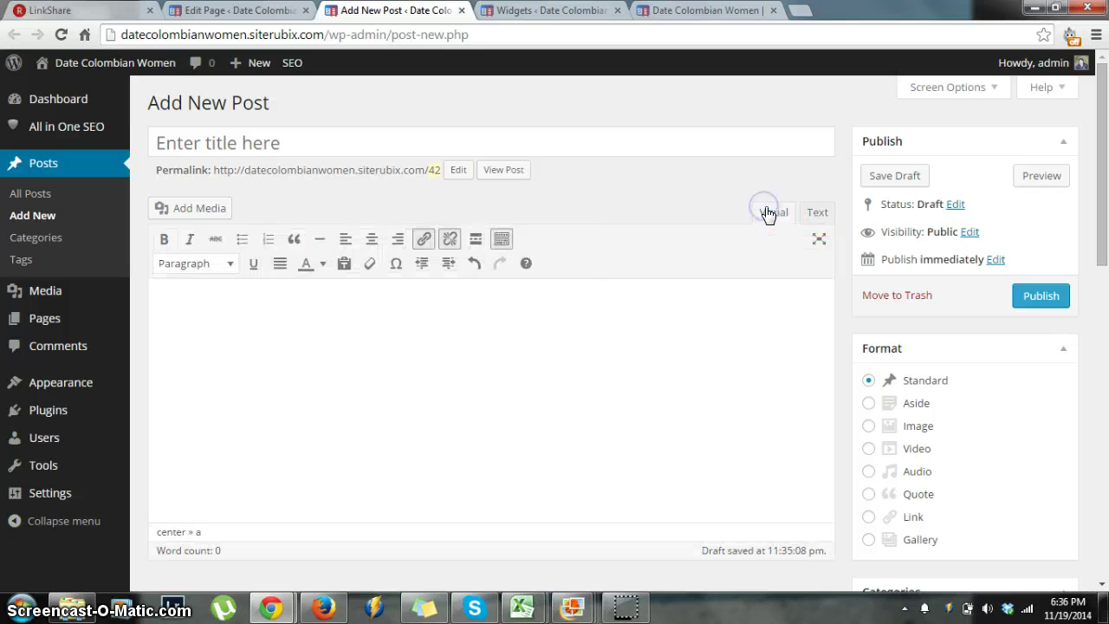
pyautogui.click(814, 213)
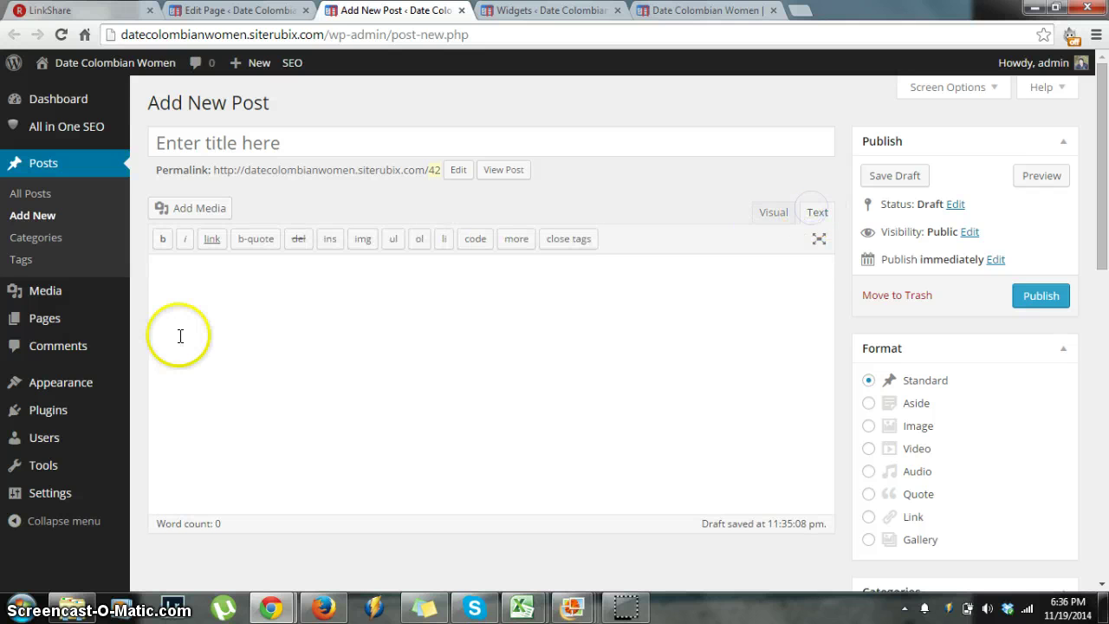
pyautogui.click(196, 285)
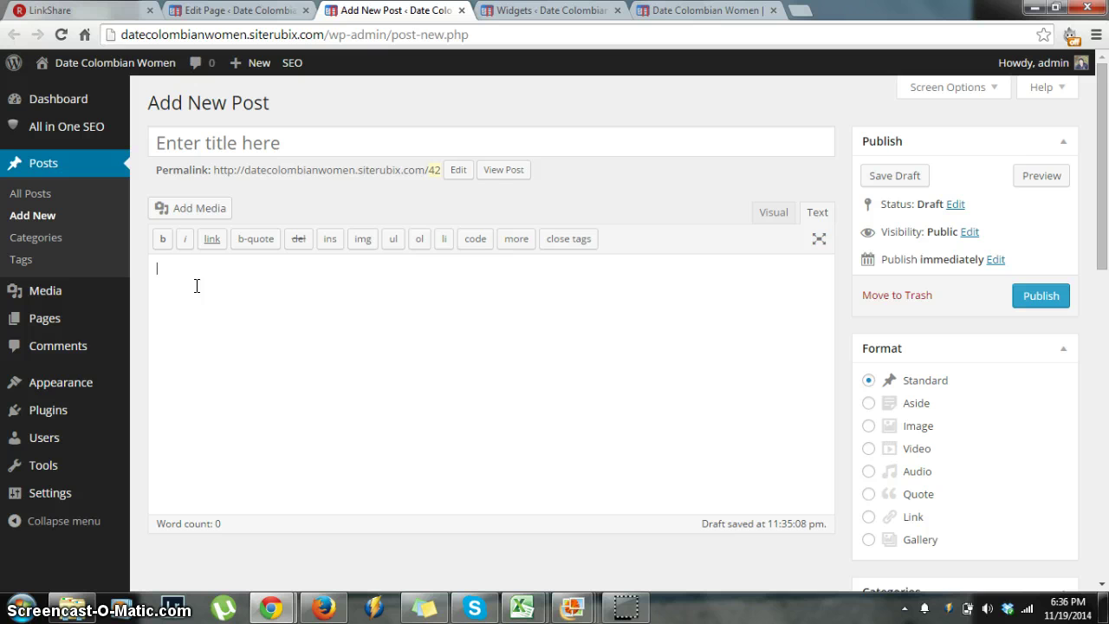
pyautogui.hotkey('ctrl', 'v')
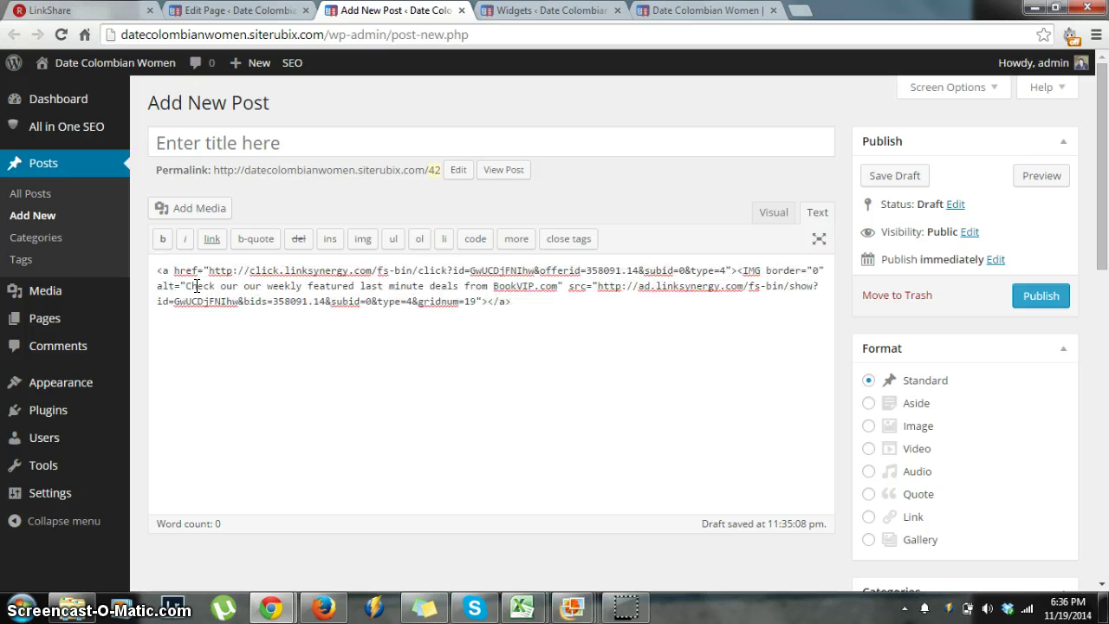
# Wrap the banner code in <center> and </center> tags and preview the centered image
pyautogui.click(157, 270)
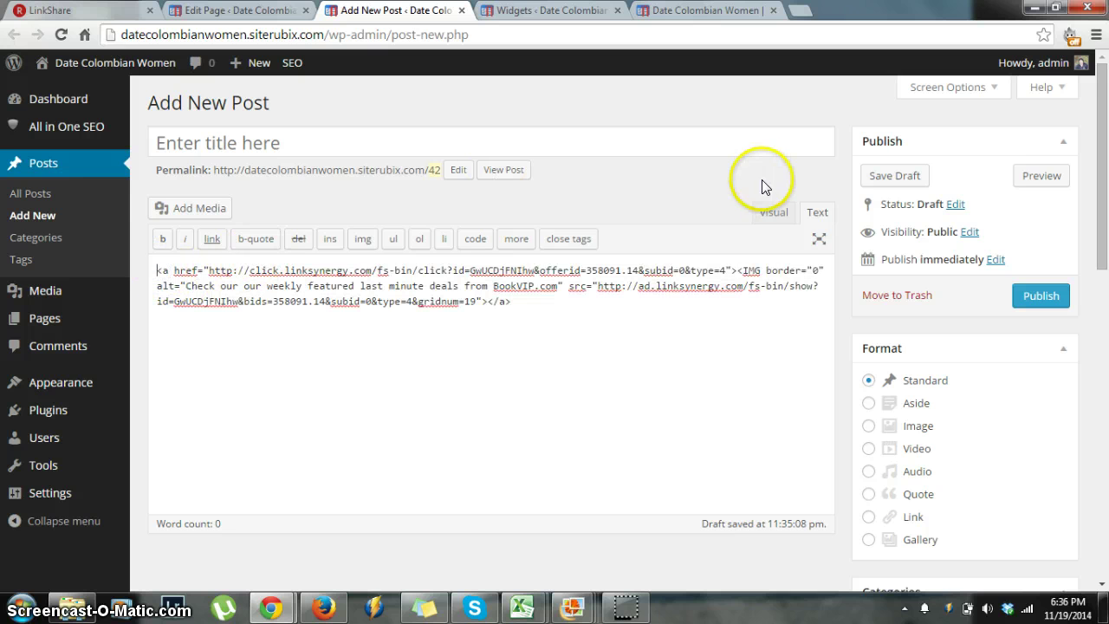
pyautogui.click(774, 214)
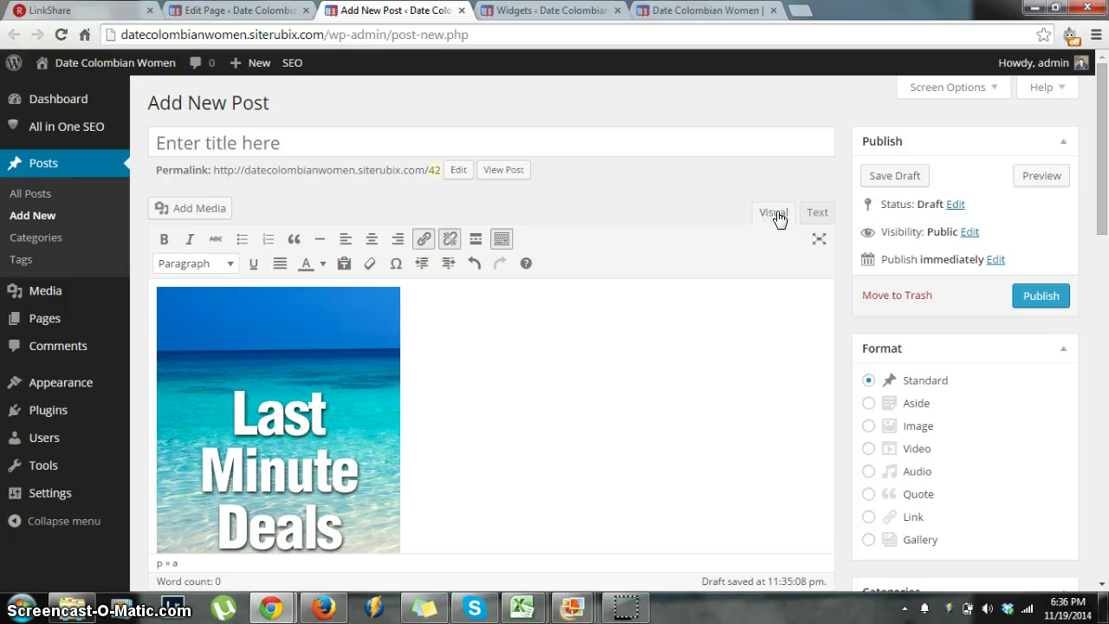
pyautogui.click(815, 214)
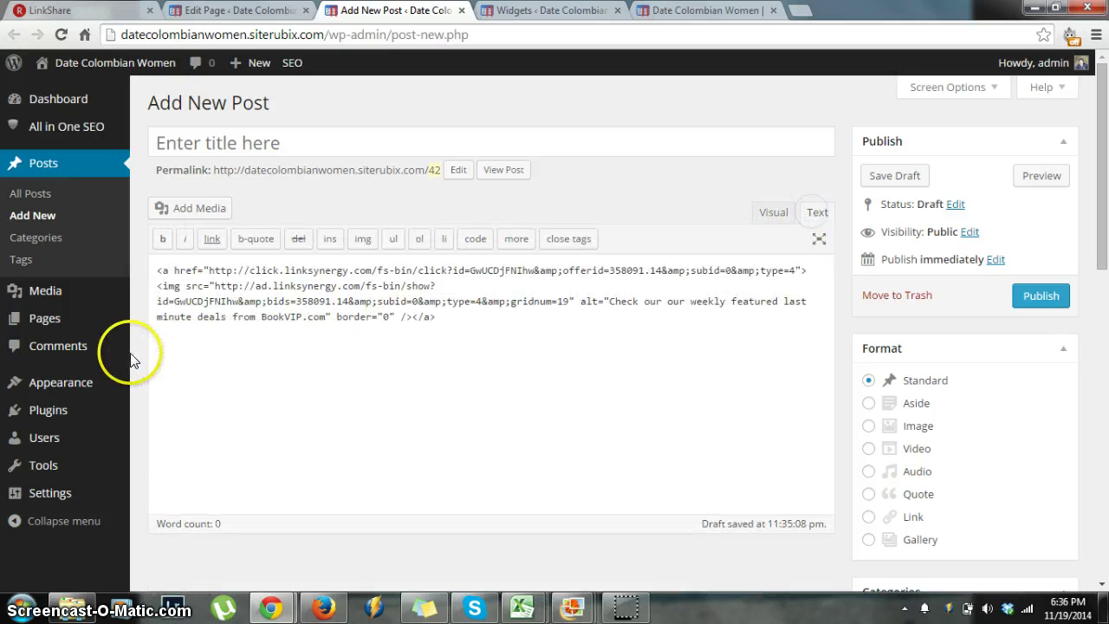
pyautogui.click(159, 268)
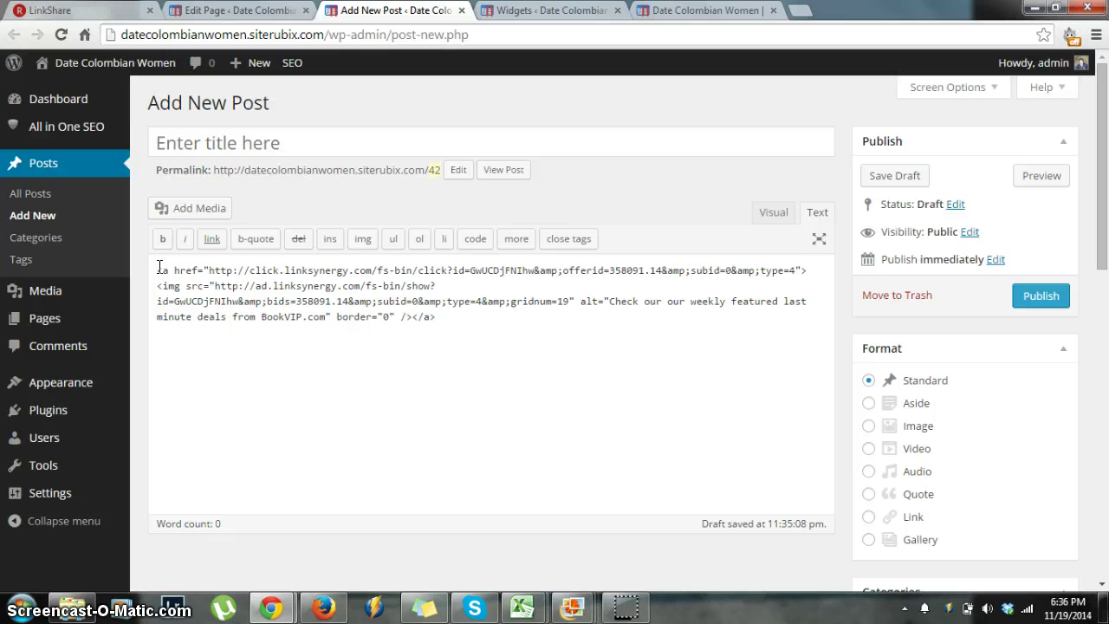
pyautogui.write('<')
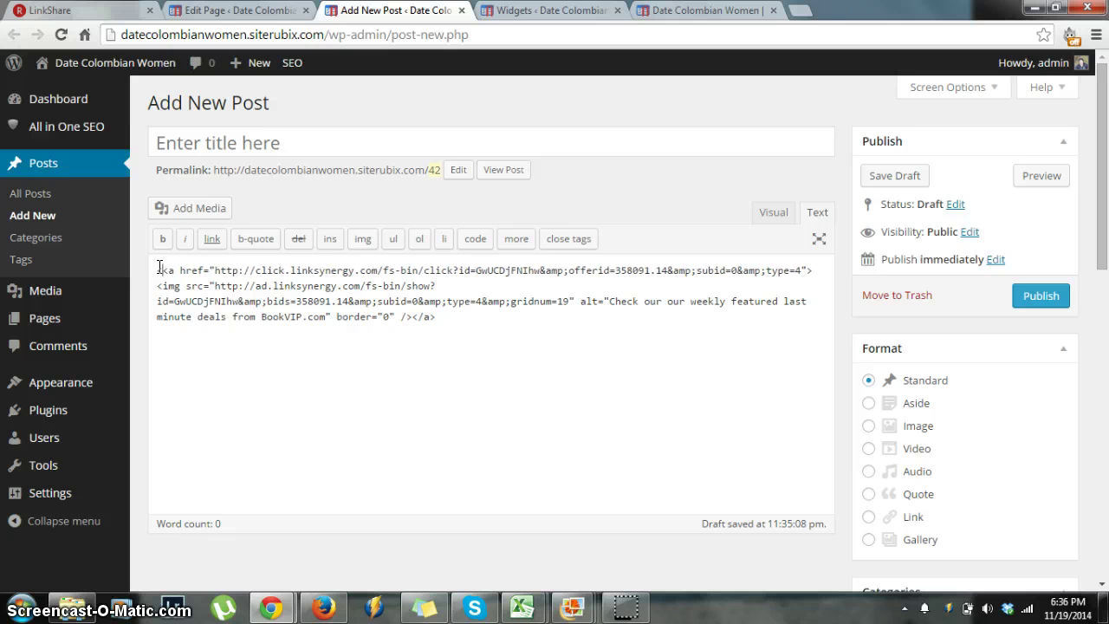
pyautogui.write('center')
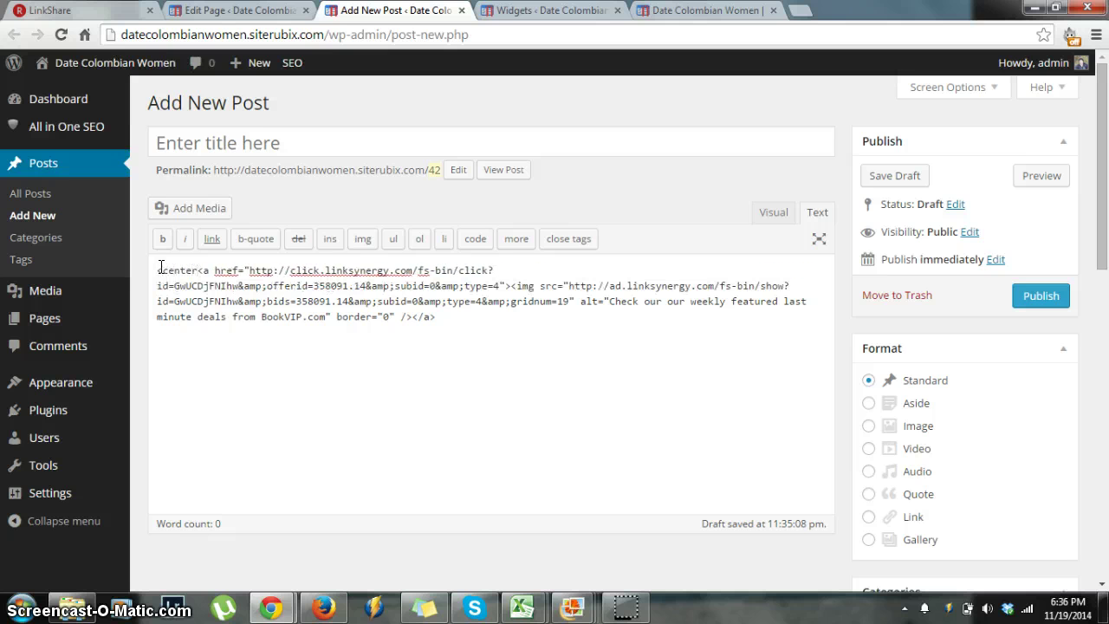
pyautogui.write('>')
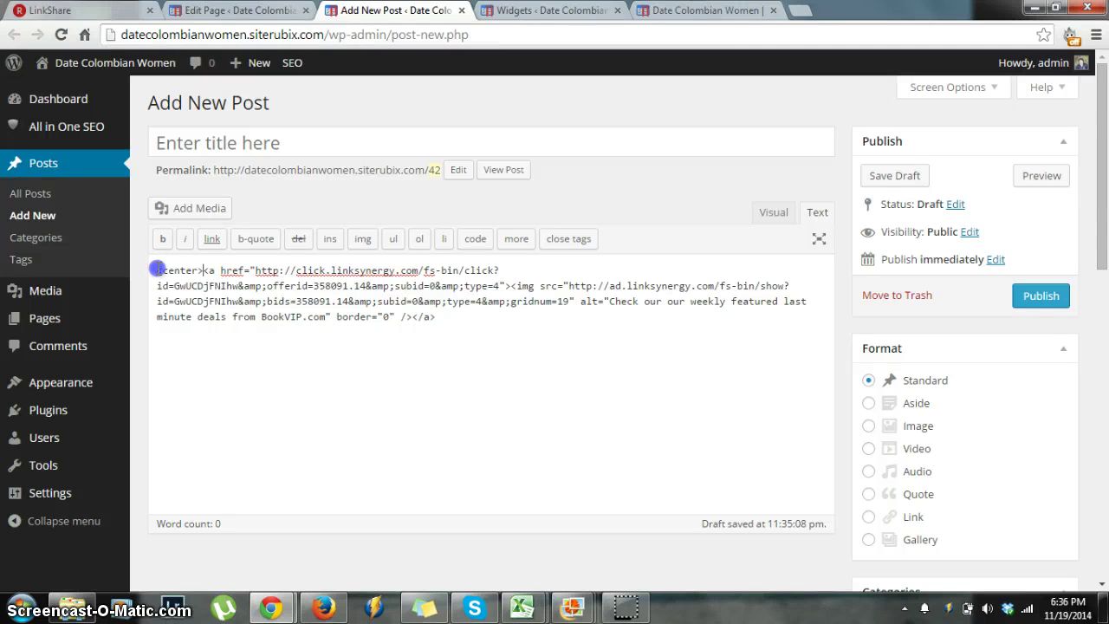
pyautogui.moveTo(156, 269); pyautogui.dragTo(184, 271)
pyautogui.click(454, 317)
pyautogui.write('<center>')
pyautogui.click(442, 317)
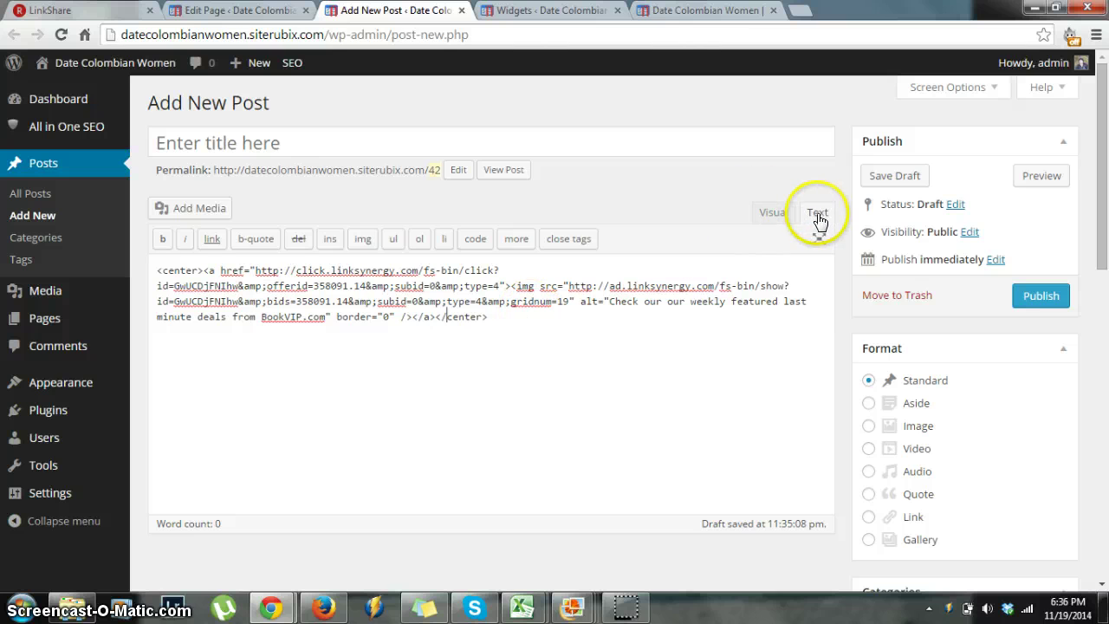
pyautogui.click(768, 214)
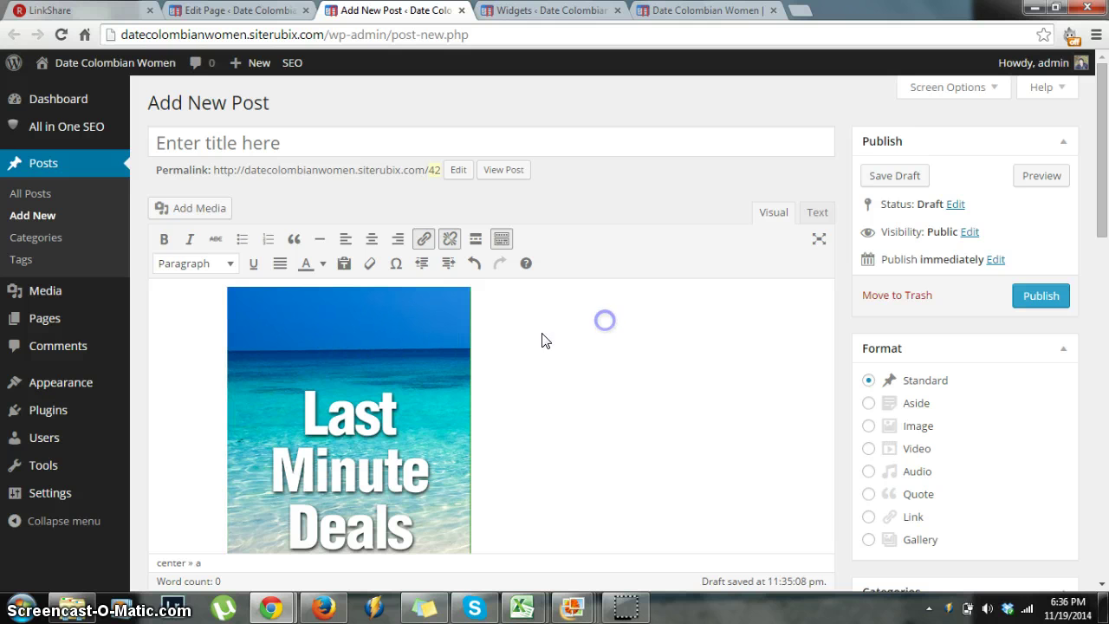
# Set the banner image's link to open in a new window/tab
pyautogui.click(387, 339)
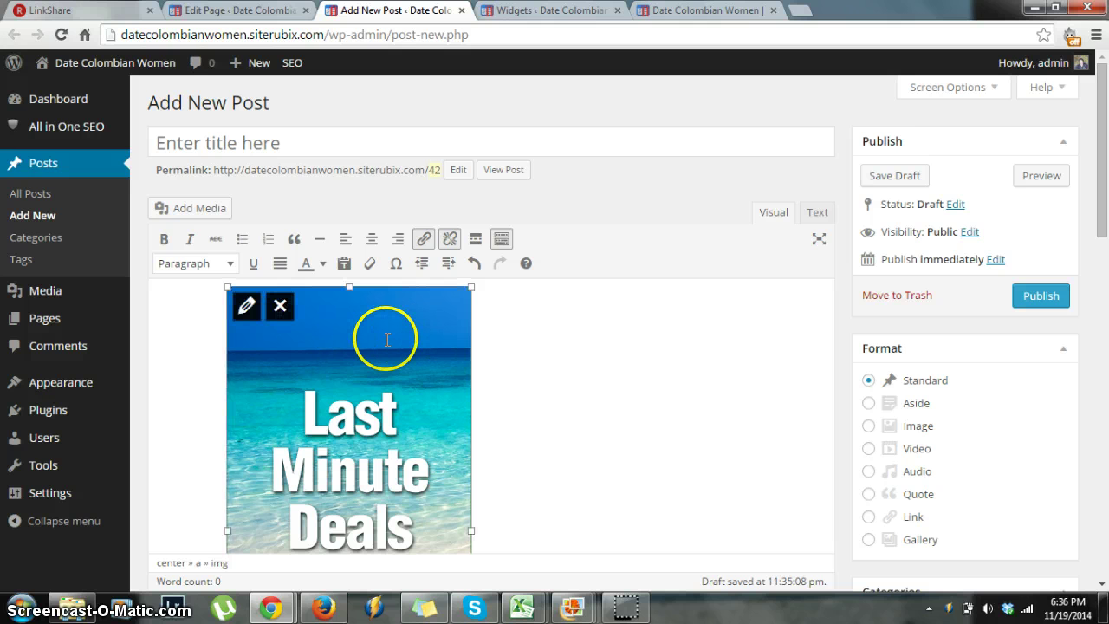
pyautogui.click(423, 242)
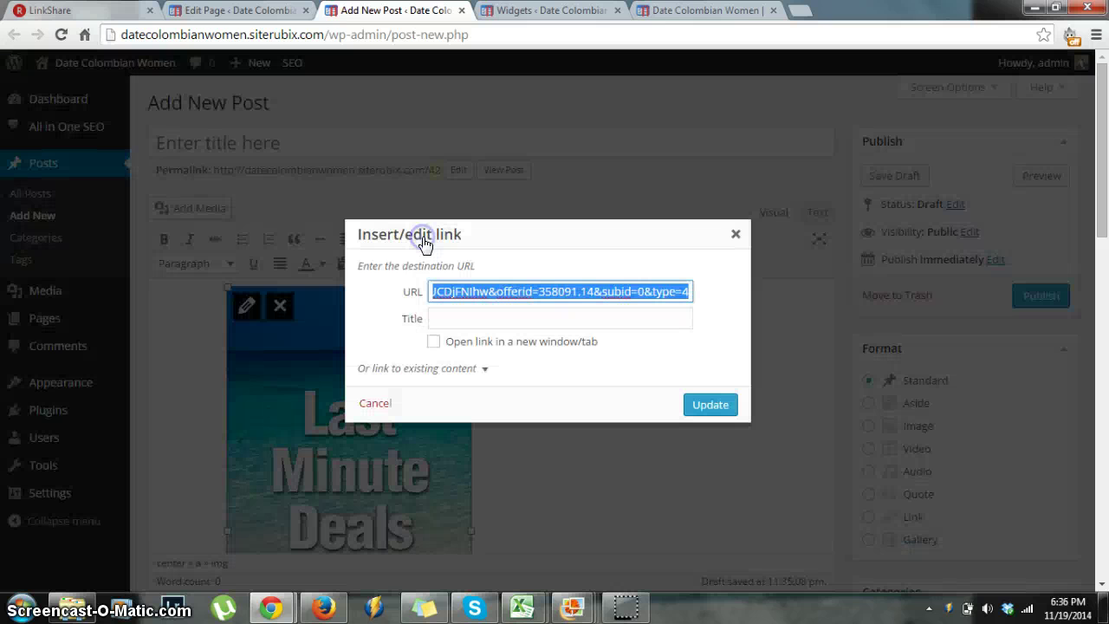
pyautogui.click(434, 342)
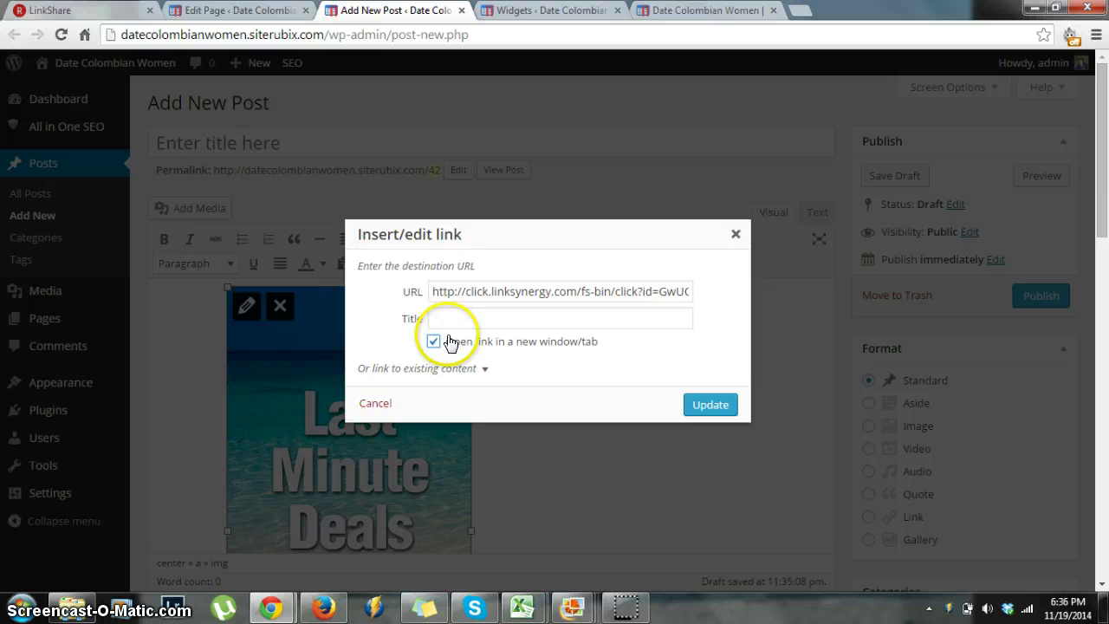
pyautogui.click(705, 407)
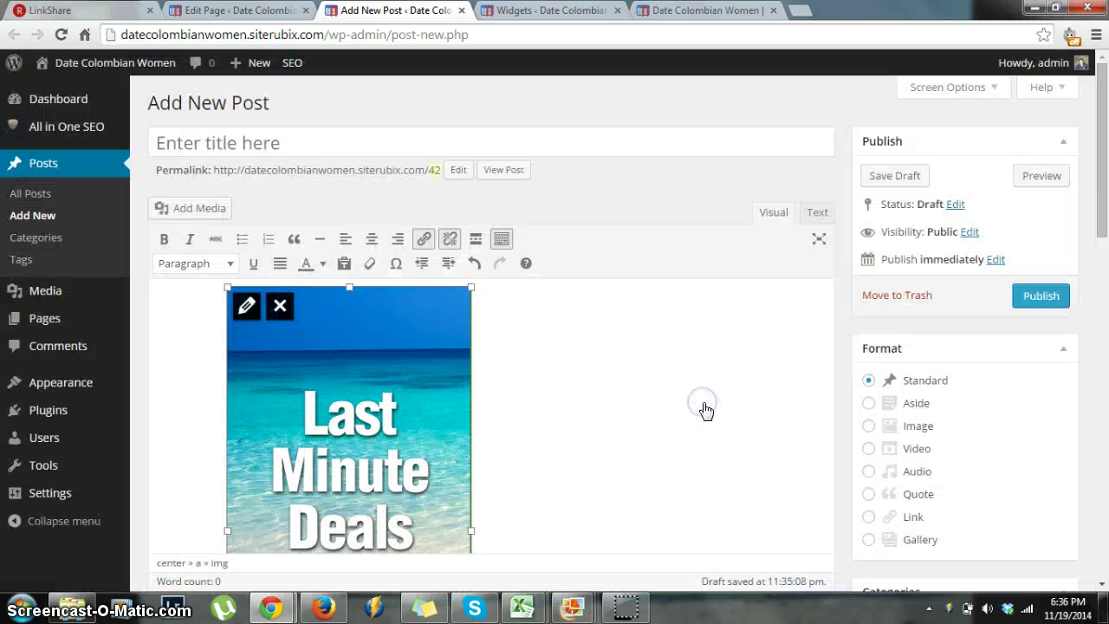
# Select all of the updated banner HTML in the Text view for copying
pyautogui.click(818, 215)
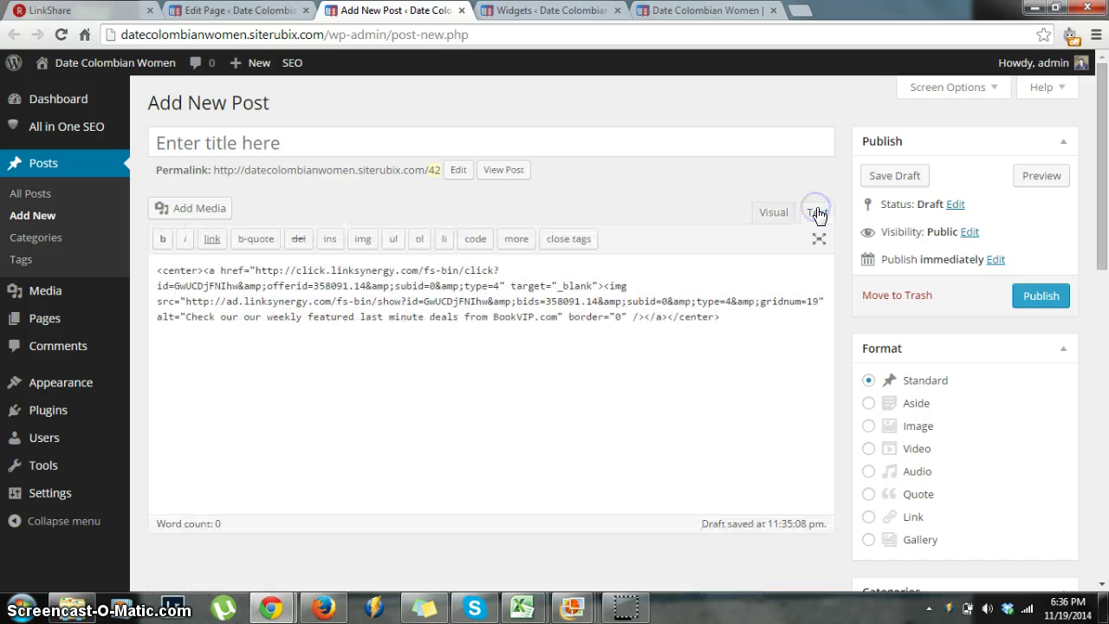
pyautogui.moveTo(642, 317); pyautogui.dragTo(649, 317)
pyautogui.hotkey('ctrl', 'a')
pyautogui.hotkey('ctrl', 'c')
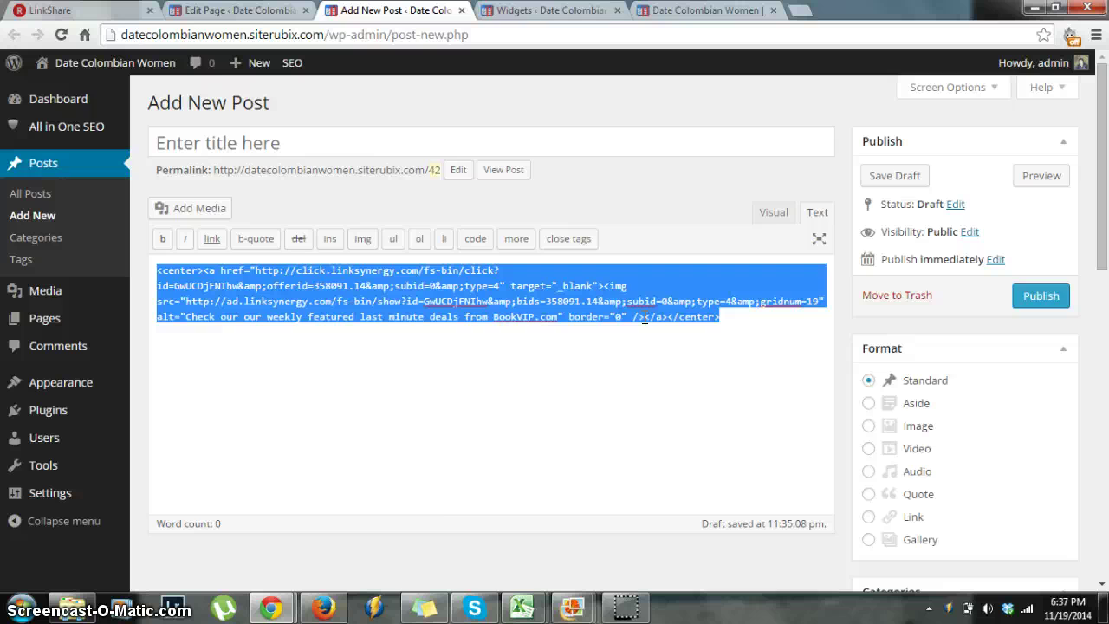
pyautogui.click(537, 11)
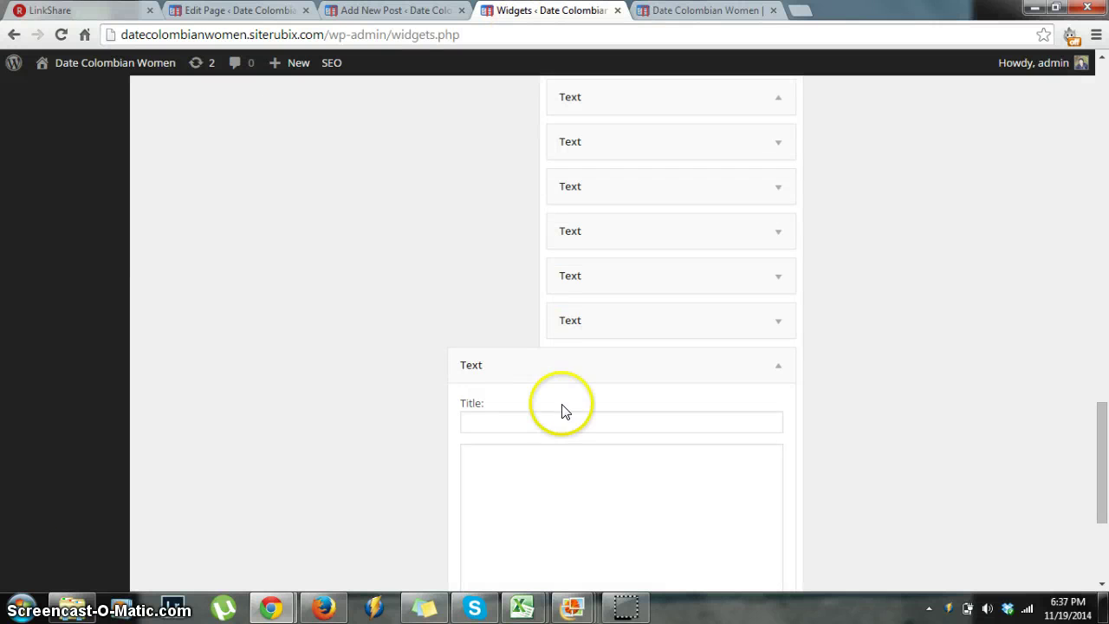
# Paste the centered, new-tab BookVIP banner HTML into the empty Text widget and save it
pyautogui.click(510, 473)
pyautogui.hotkey('ctrl', 'v')
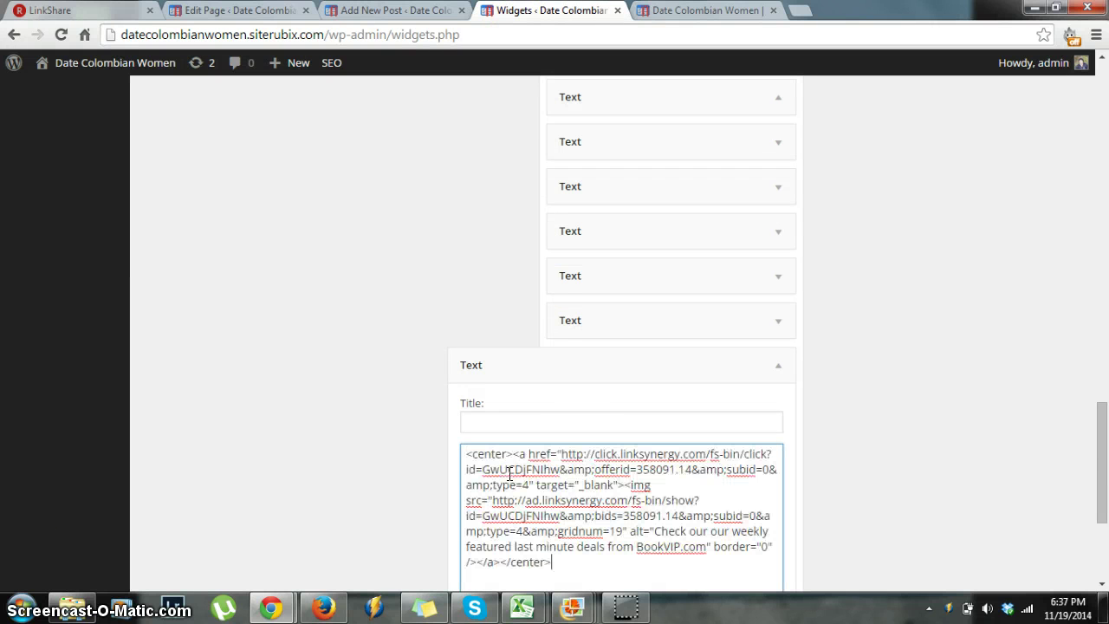
pyautogui.moveTo(1101, 421); pyautogui.dragTo(1104, 494)
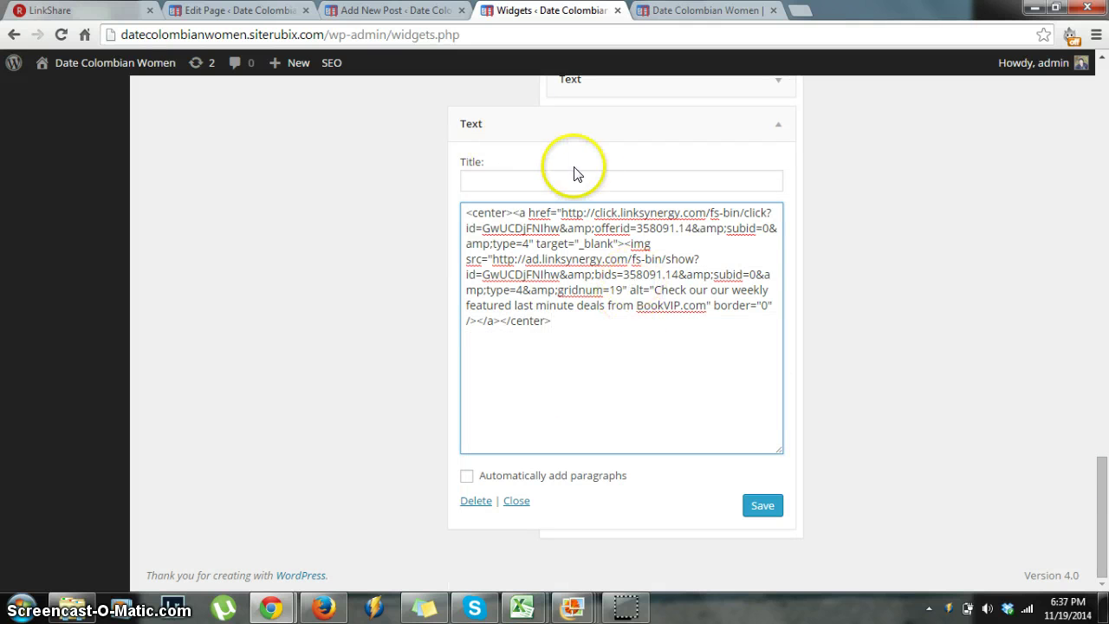
pyautogui.click(770, 503)
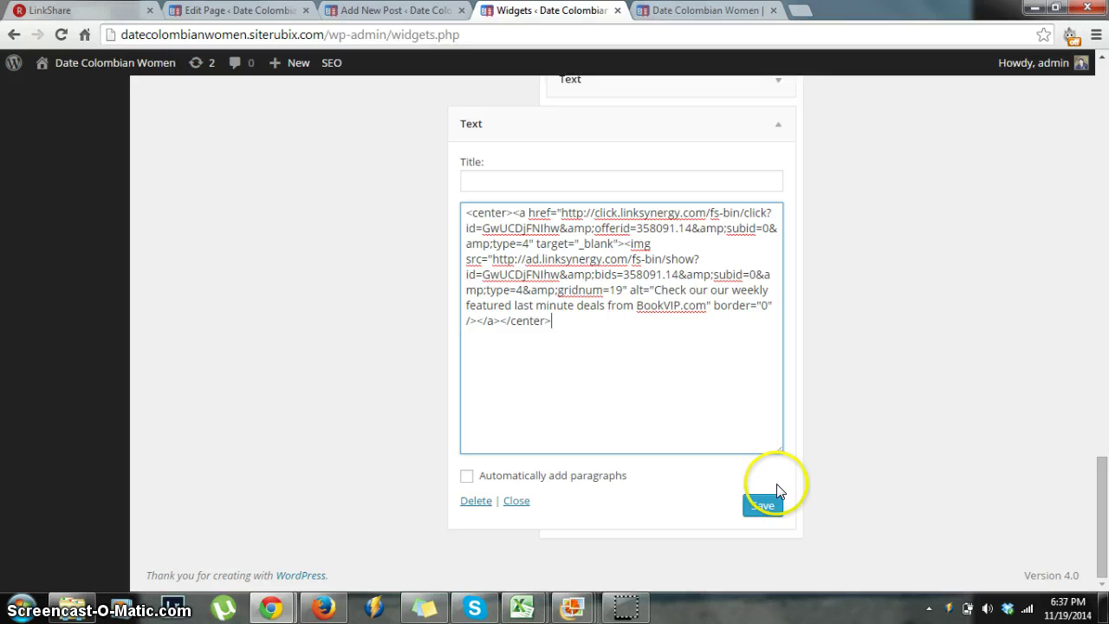
pyautogui.click(766, 512)
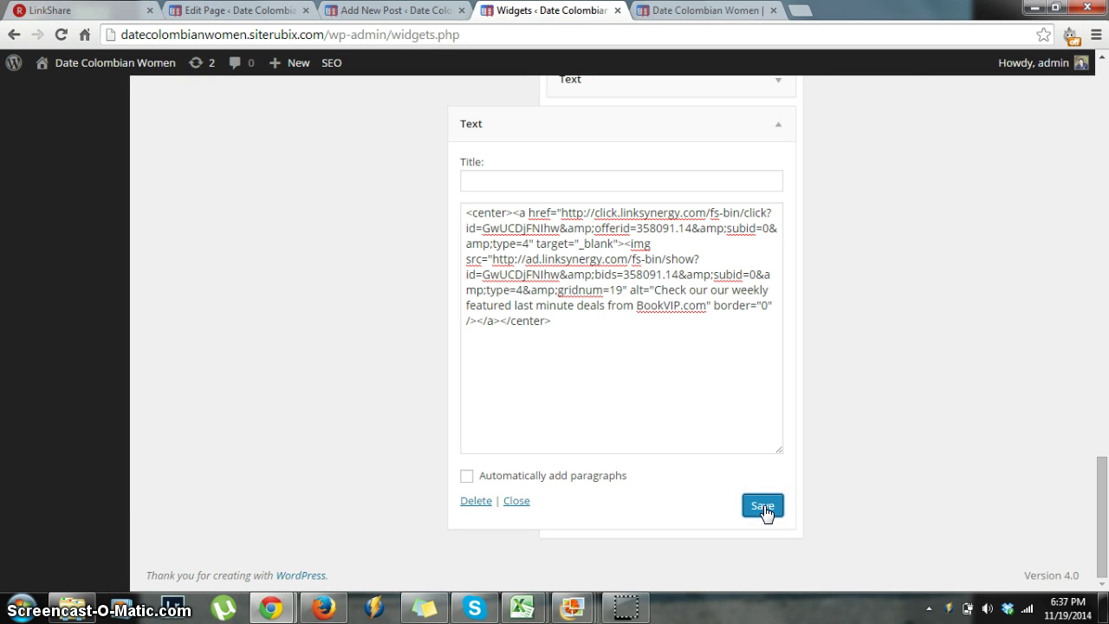
# Open the Date Colombian Women home page in Firefox and scroll to the BookVIP sidebar banner
pyautogui.click(330, 610)
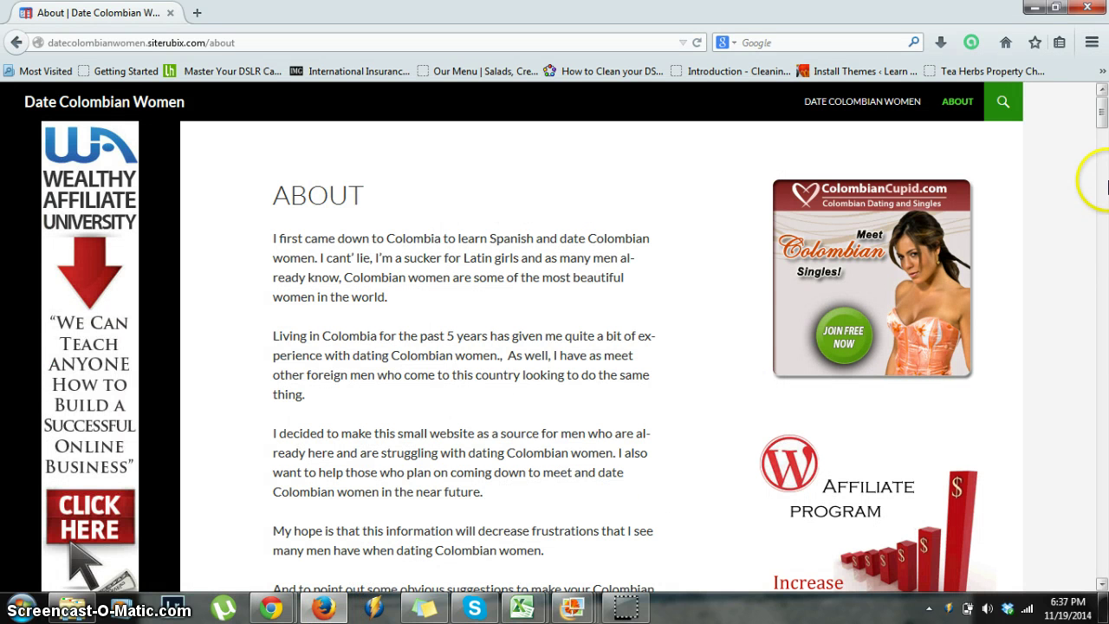
pyautogui.moveTo(1102, 111); pyautogui.dragTo(1075, 304)
pyautogui.click(862, 104)
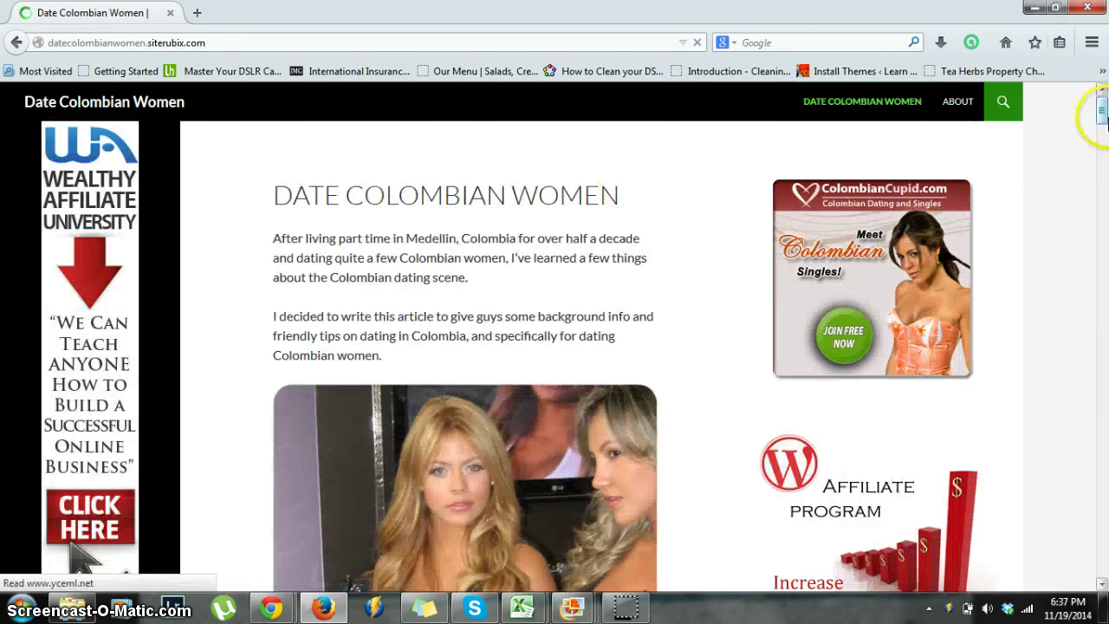
pyautogui.moveTo(1097, 110); pyautogui.dragTo(1101, 494)
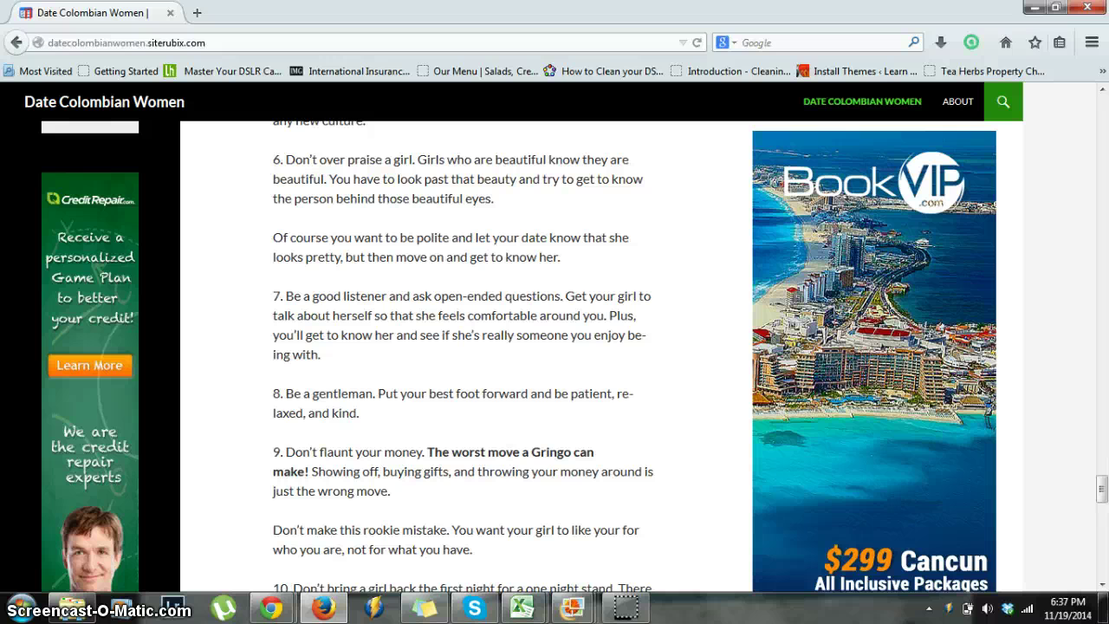
pyautogui.click(1033, 11)
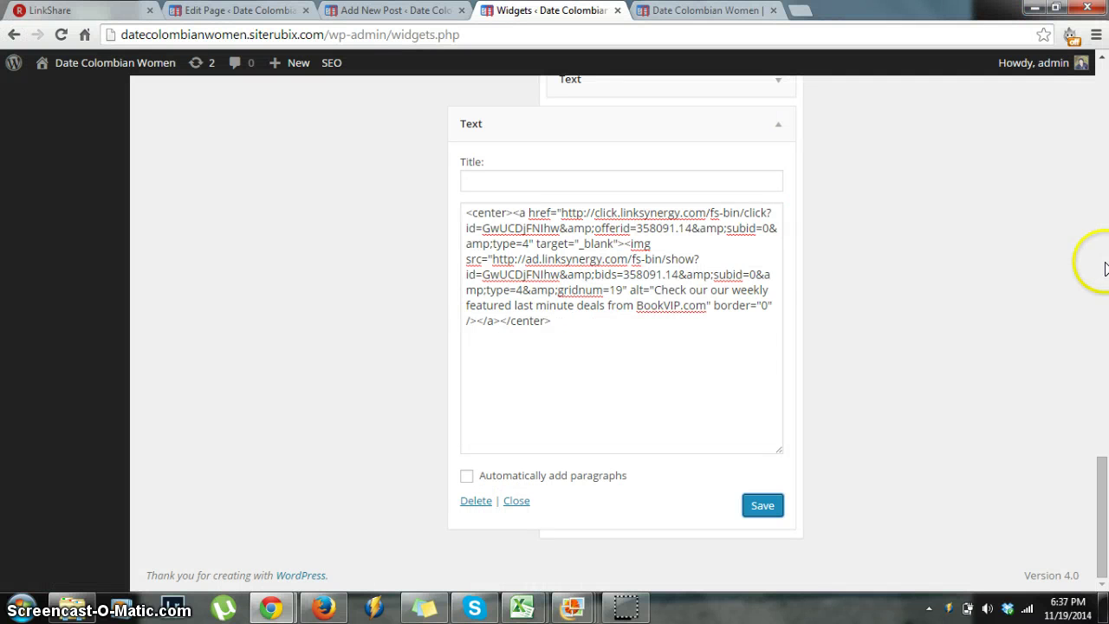
pyautogui.moveTo(1102, 501); pyautogui.dragTo(1106, 93)
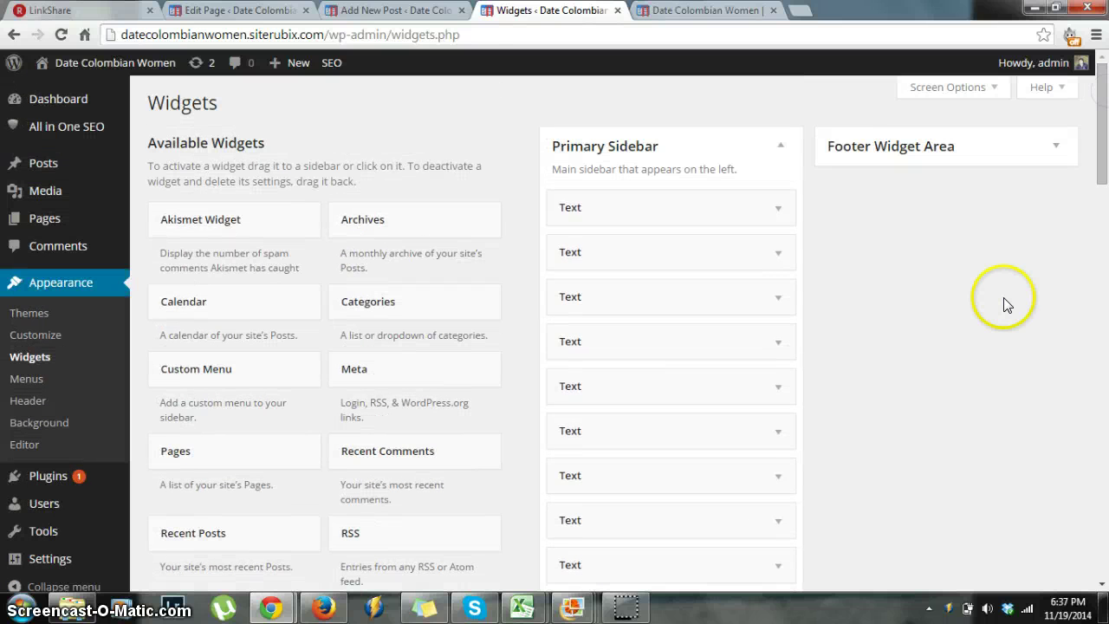